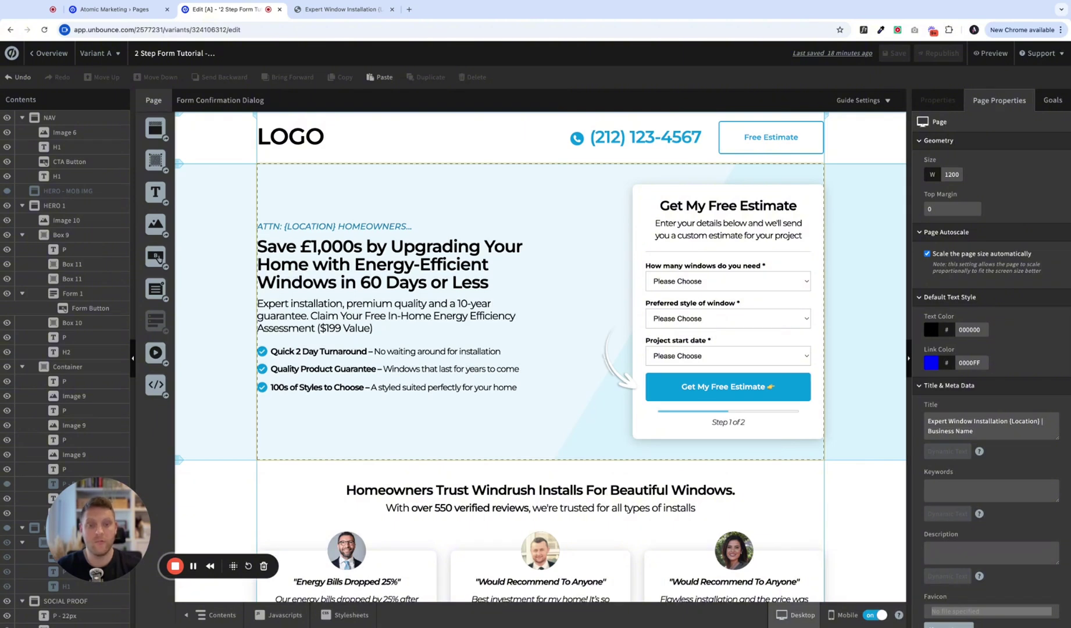
# Review the step-1 form's windows, window style and project start date fields in the designer.
pyautogui.click(778, 277)
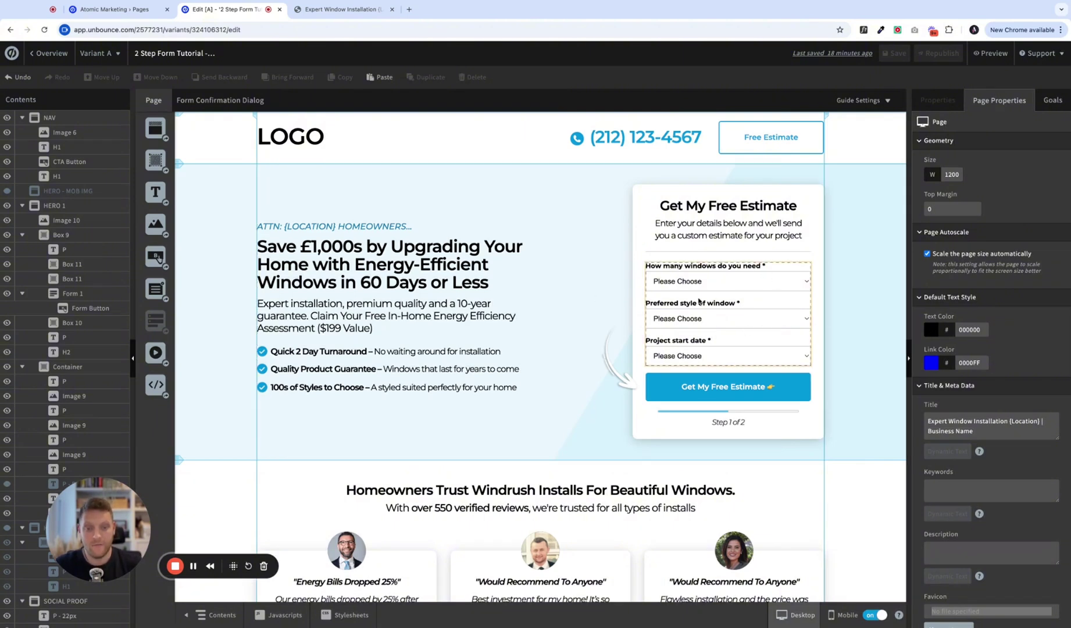
pyautogui.doubleClick(736, 323)
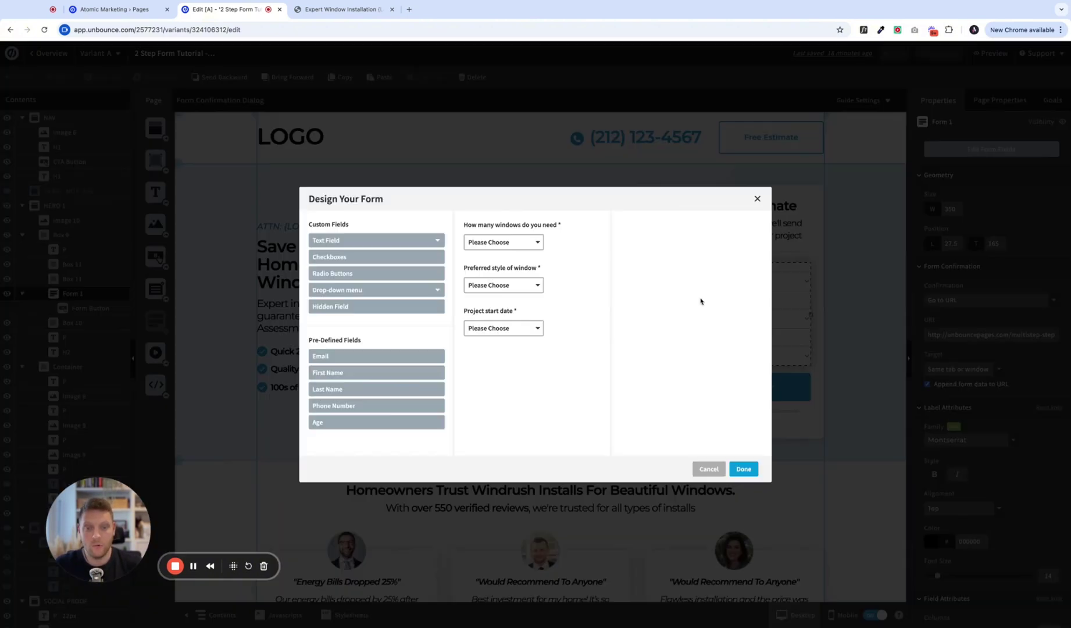
pyautogui.click(569, 232)
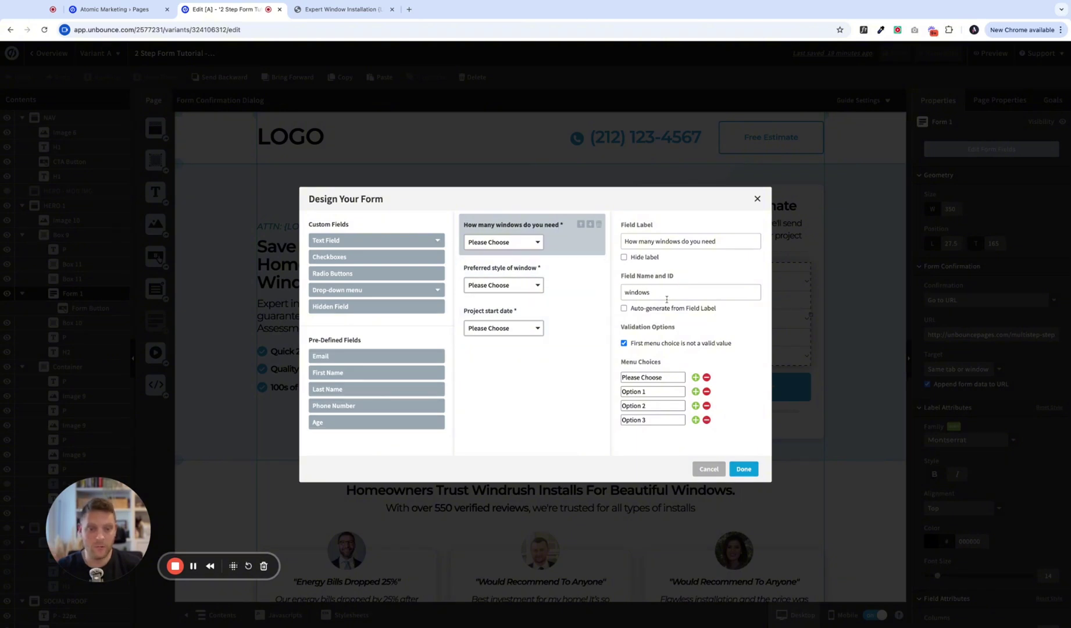
pyautogui.click(562, 292)
pyautogui.click(632, 292)
pyautogui.click(531, 317)
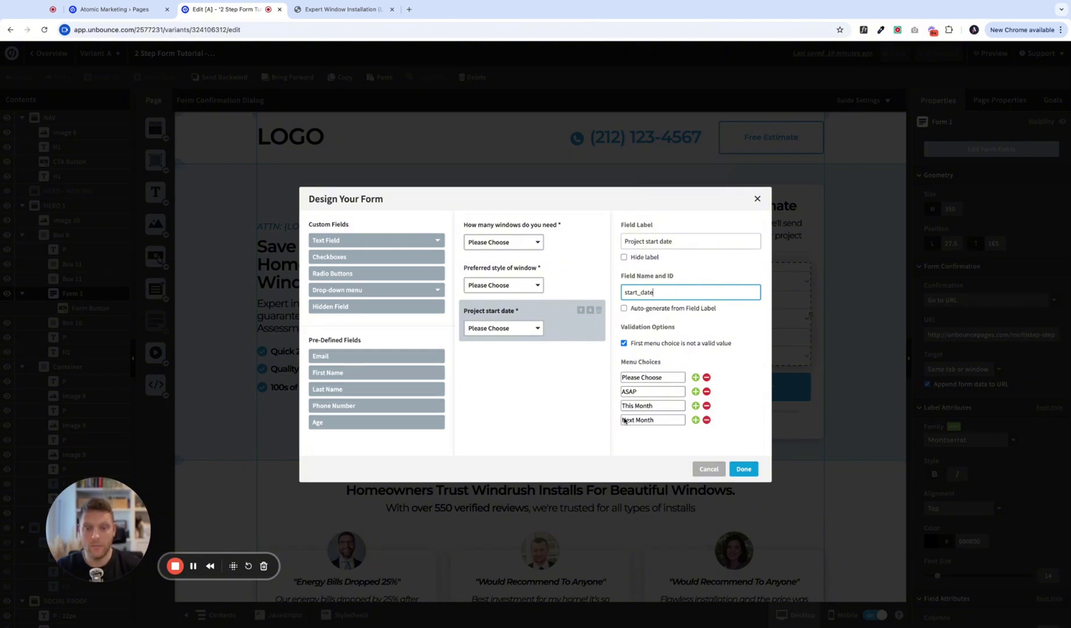
pyautogui.click(744, 469)
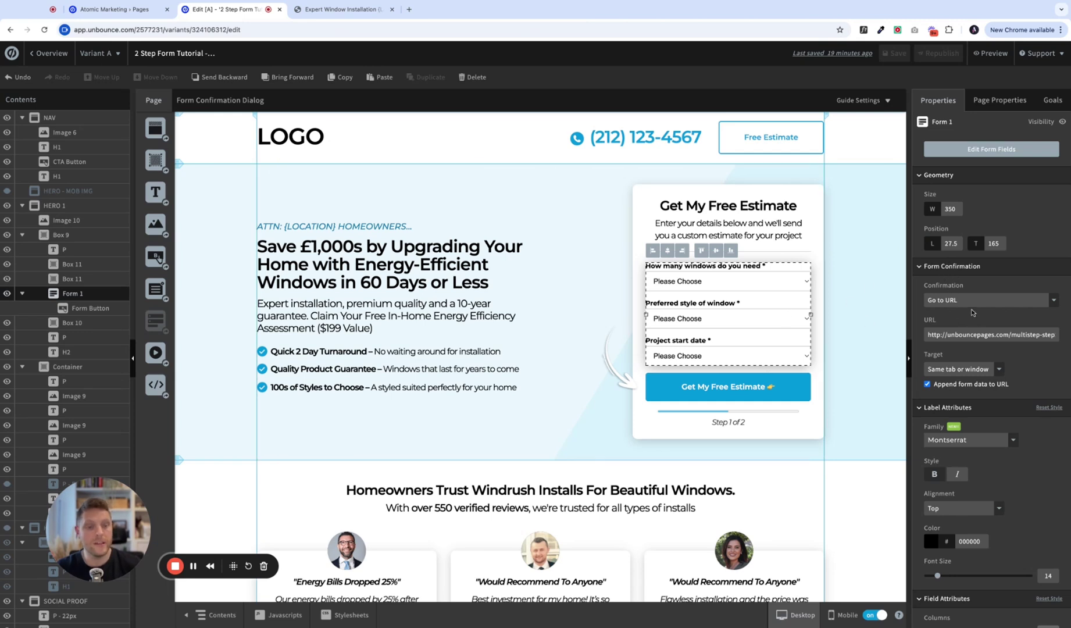
# Set the form confirmation to Go to URL and verify the URL ends in multistep-step2.
pyautogui.click(948, 303)
pyautogui.click(975, 332)
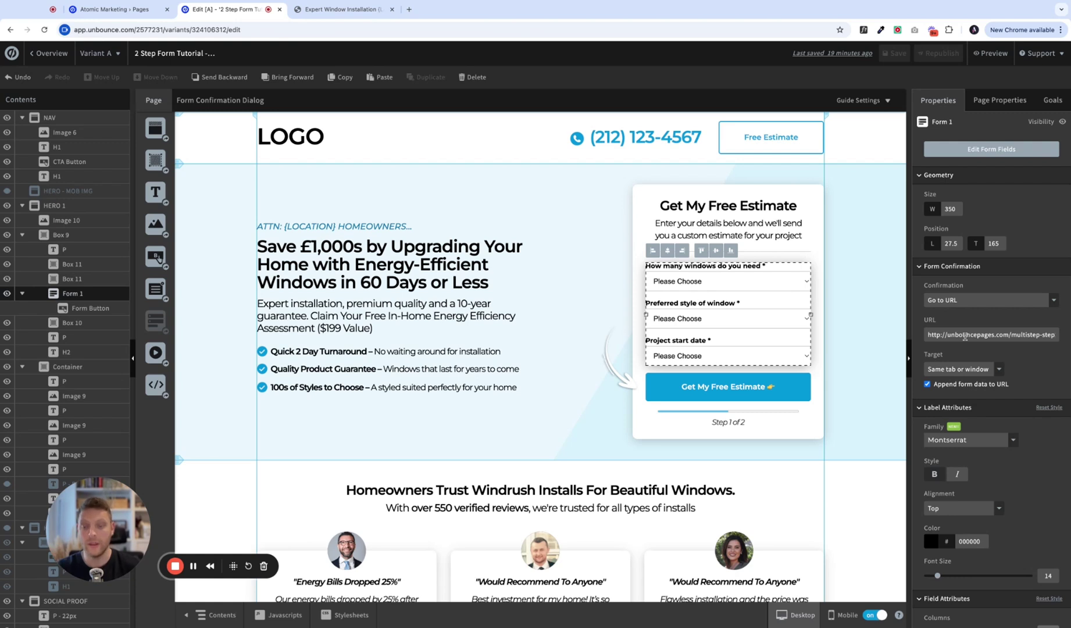
pyautogui.click(1011, 336)
pyautogui.hotkey('shift', 'End')
pyautogui.click(1051, 336)
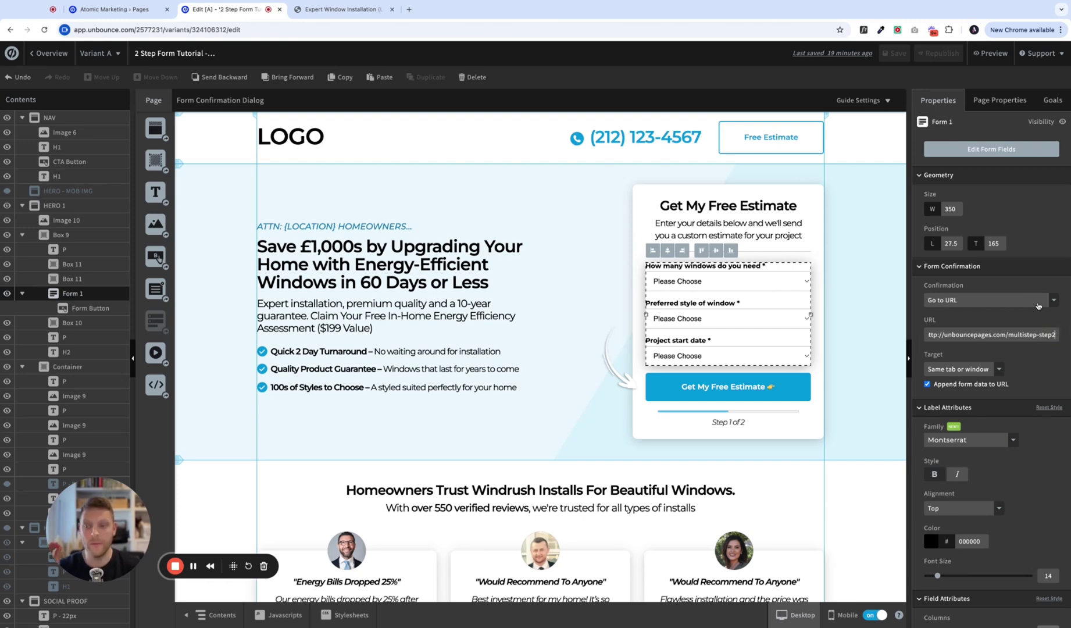
pyautogui.moveTo(1043, 336); pyautogui.dragTo(925, 336)
pyautogui.click(976, 334)
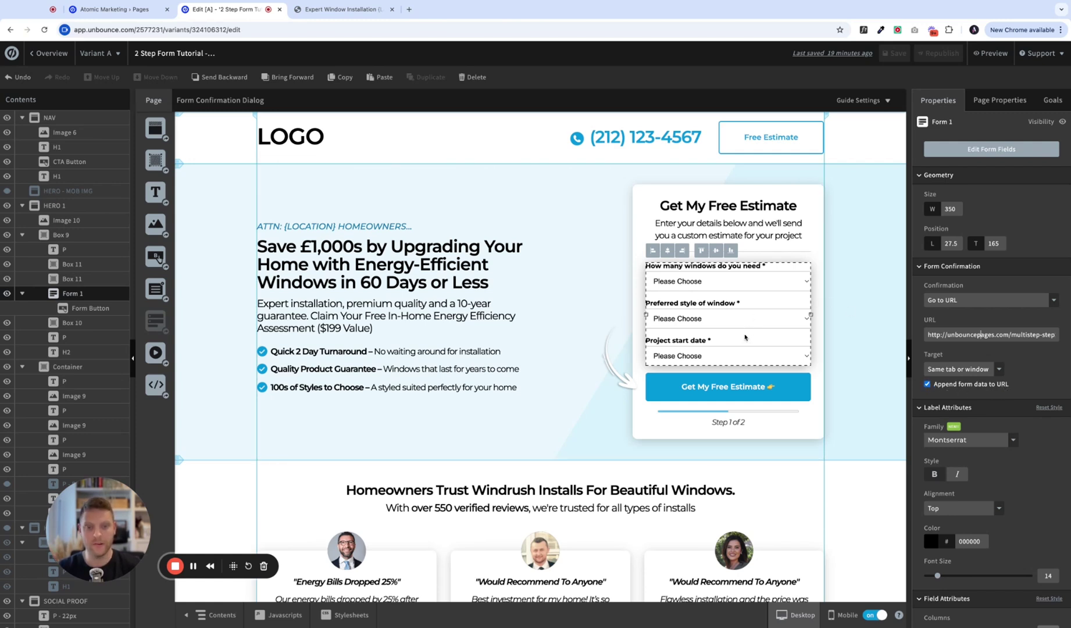
pyautogui.doubleClick(723, 329)
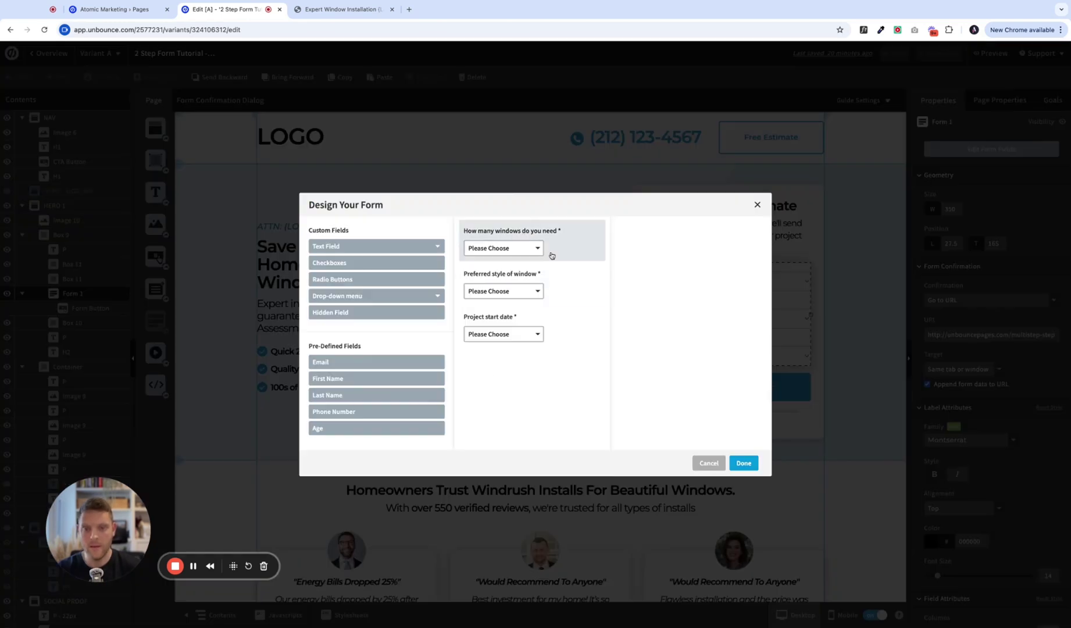
pyautogui.click(744, 464)
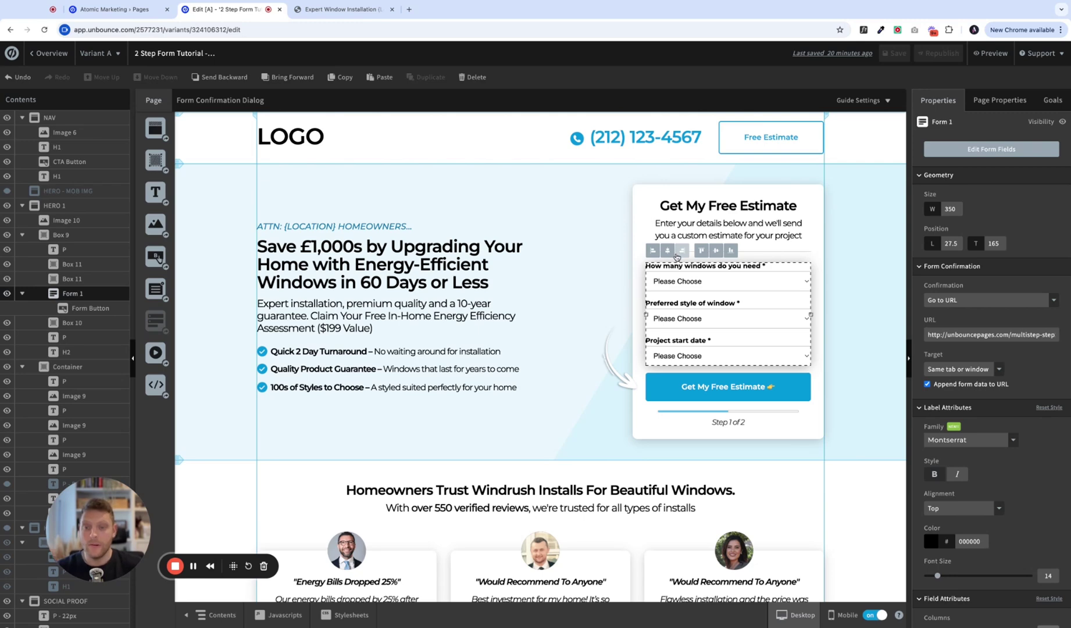
pyautogui.click(587, 405)
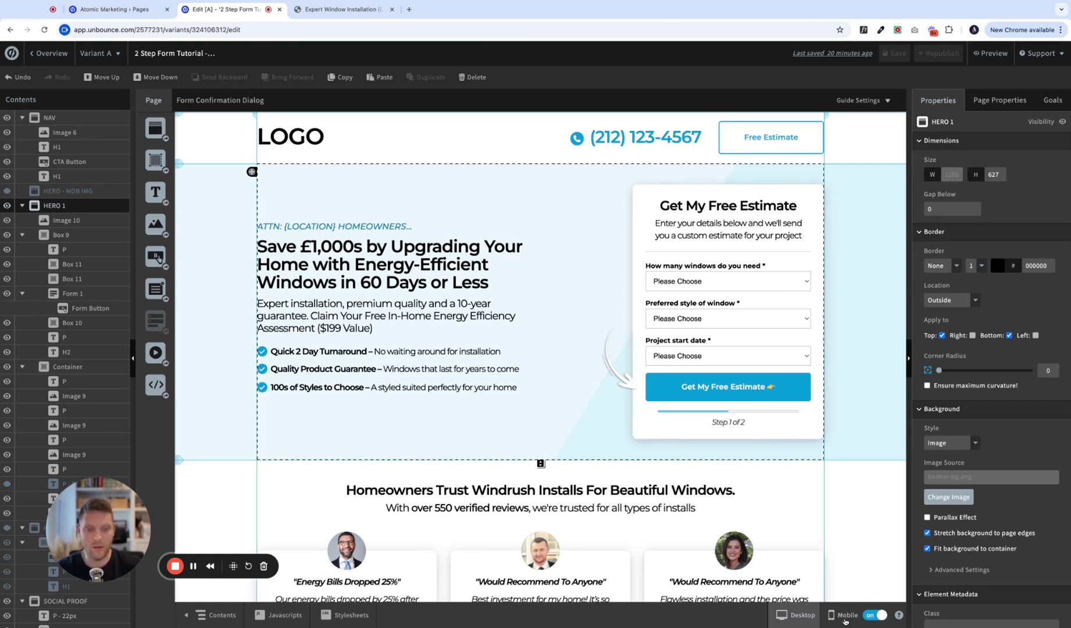
# Preview the step-1 page's mobile layout by scrolling through it, then switch back to desktop.
pyautogui.click(843, 620)
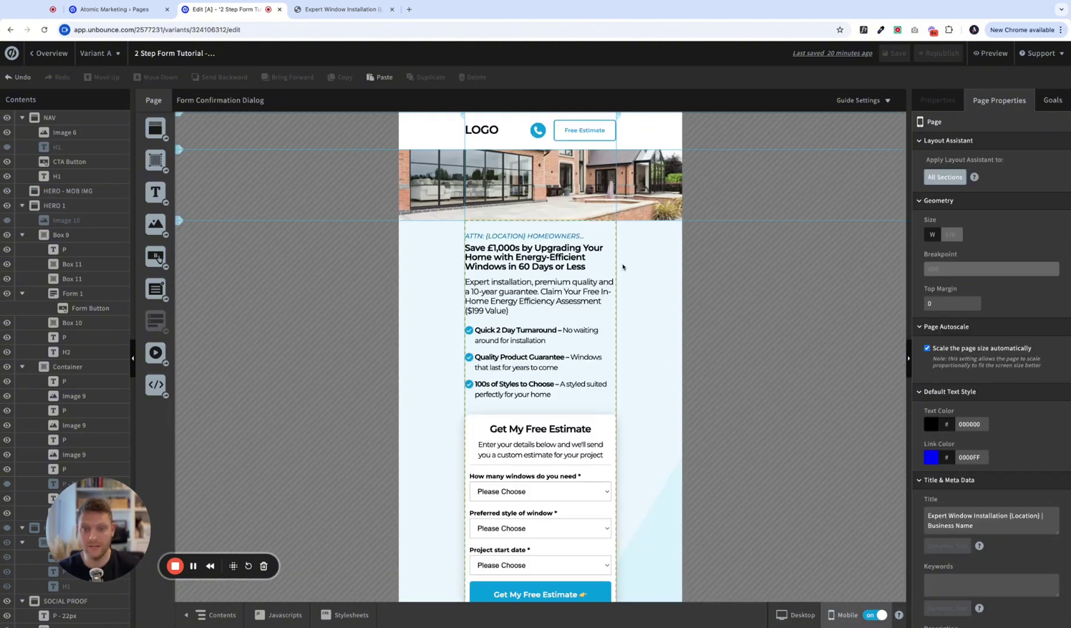
pyautogui.scroll(-3, 588, 285)
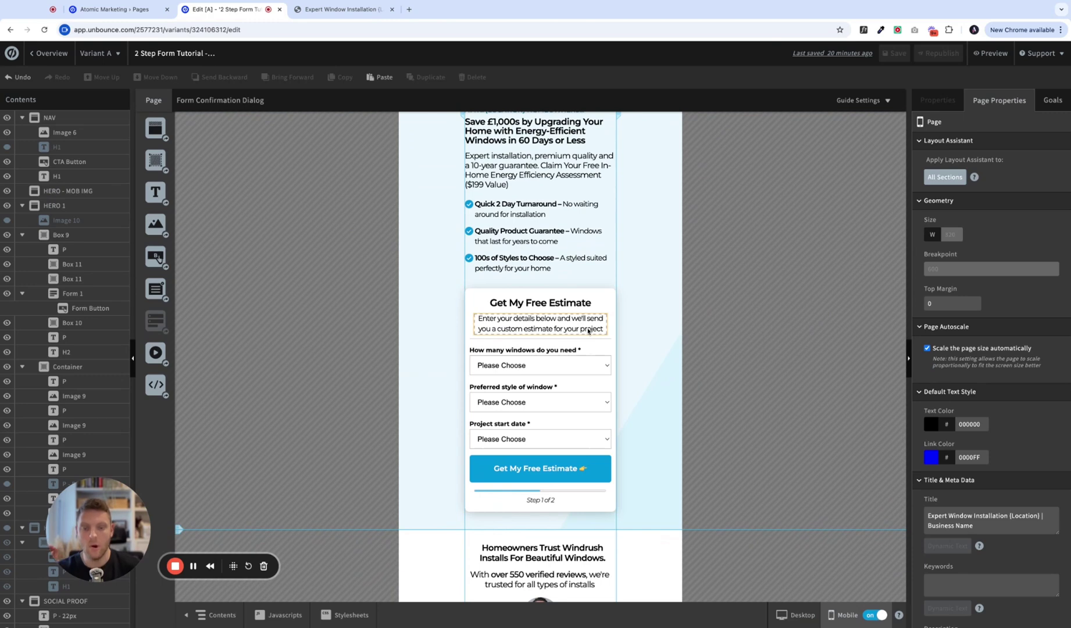
pyautogui.scroll(2, 563, 370)
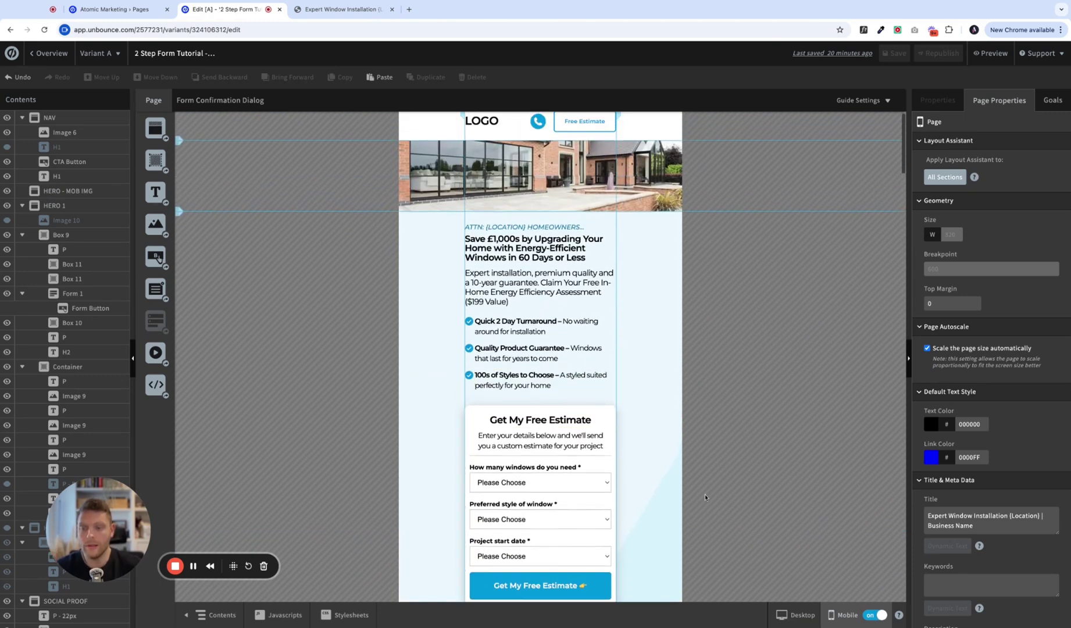
pyautogui.click(796, 614)
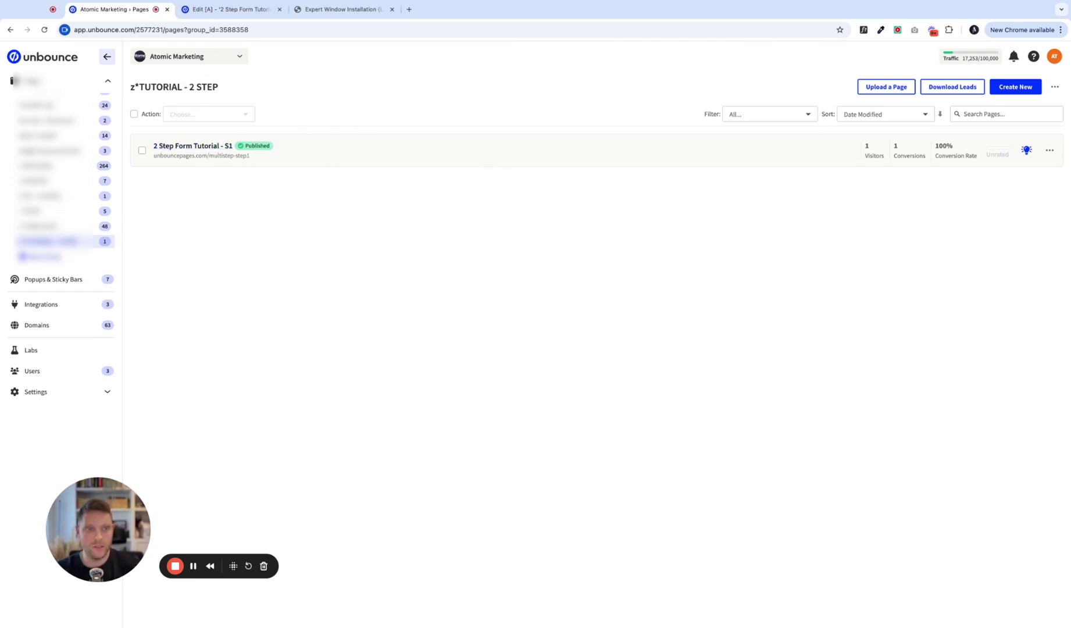
# Duplicate the step-1 page and open the copy's overview.
pyautogui.click(1049, 152)
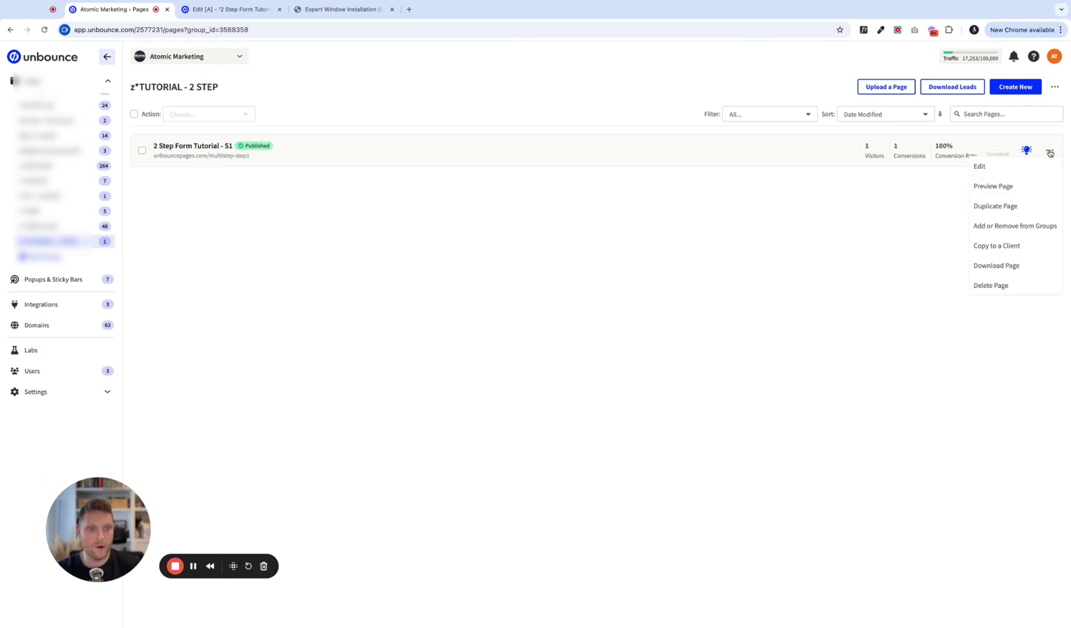
pyautogui.click(1004, 209)
pyautogui.click(661, 397)
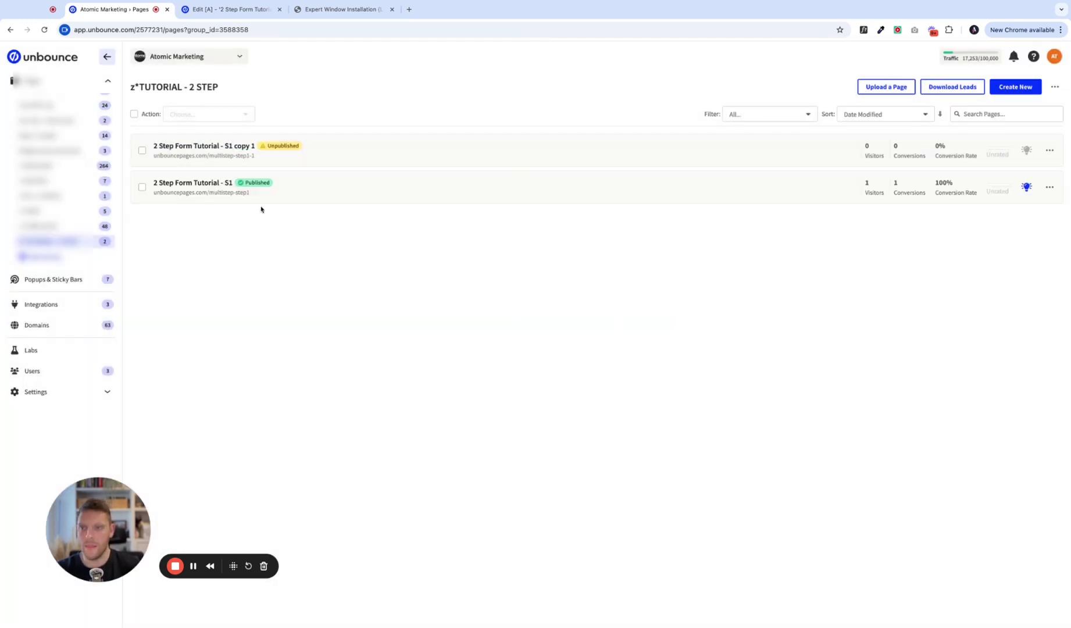
pyautogui.click(232, 153)
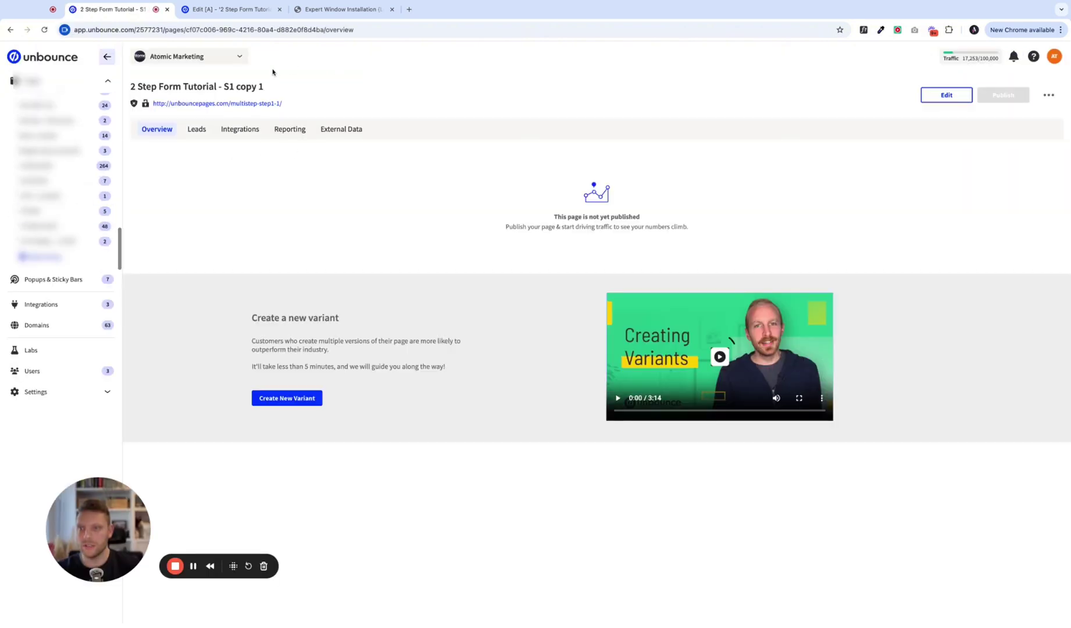
# Rename the copied page to '2 Step Form Tutorial - S2'.
pyautogui.click(269, 87)
pyautogui.keyDown('shift'); pyautogui.click(196, 87); pyautogui.keyUp('shift')
pyautogui.press('BackSpace')
pyautogui.write('2')
pyautogui.press('Return')
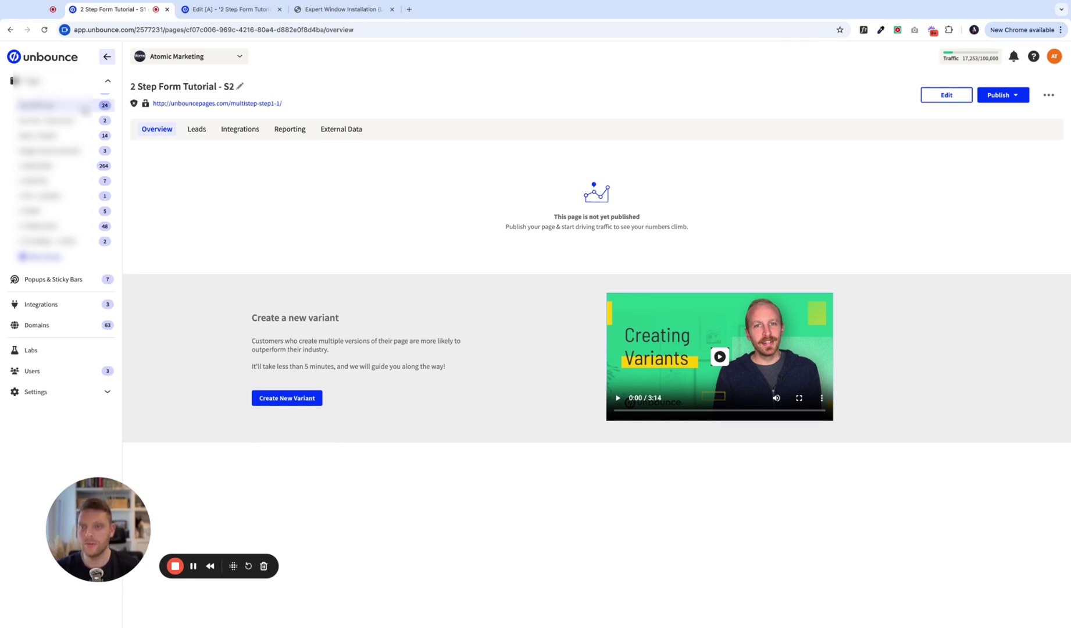
# Change the copy's page path to multistep-step2 and save the URL.
pyautogui.click(275, 105)
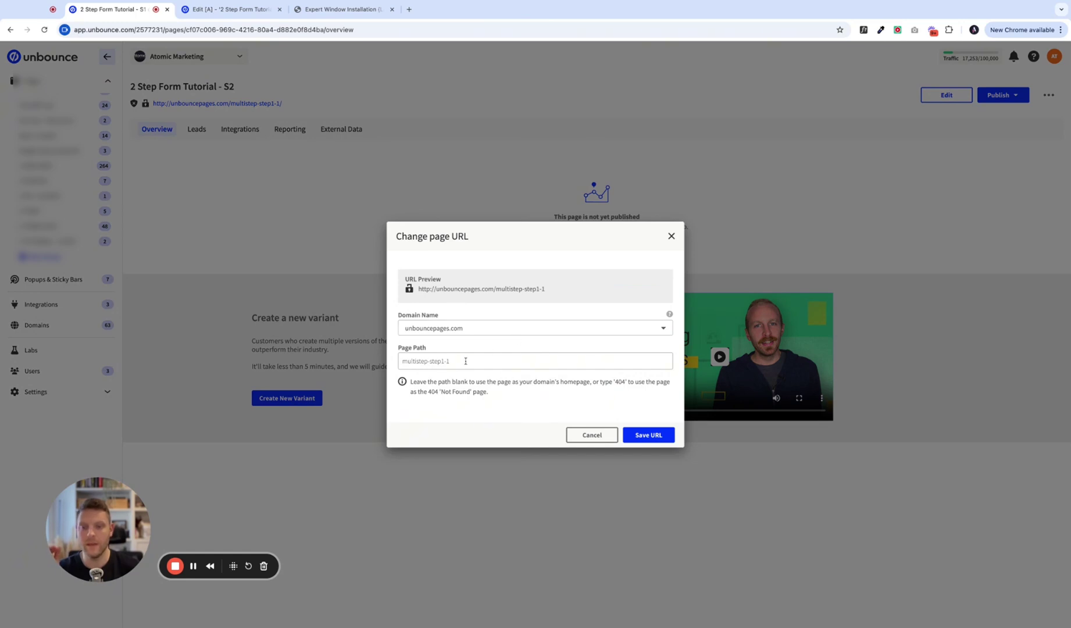
pyautogui.click(466, 362)
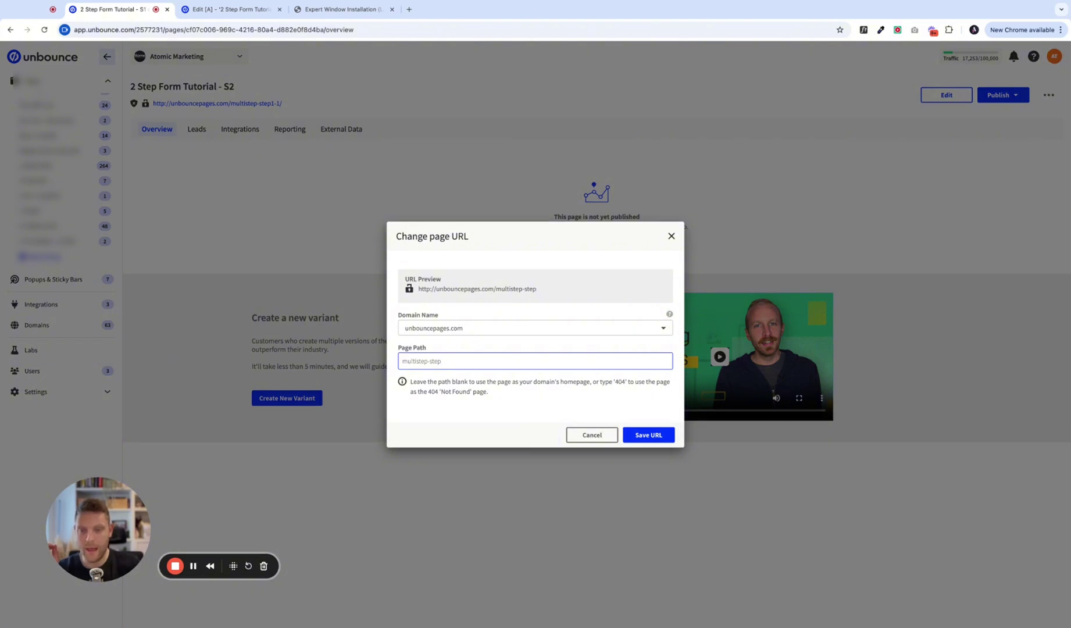
pyautogui.write('2')
pyautogui.click(660, 440)
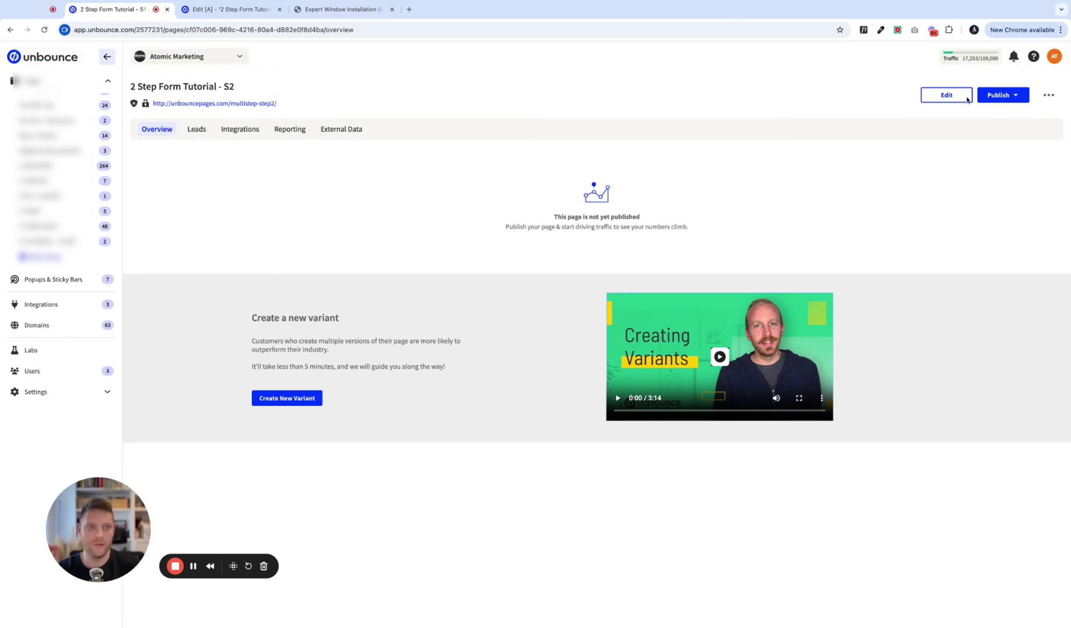
# In the S2 builder, delete the form description and retitle the heading 'Last Step, Get My Free Estimate Today!'.
pyautogui.click(946, 96)
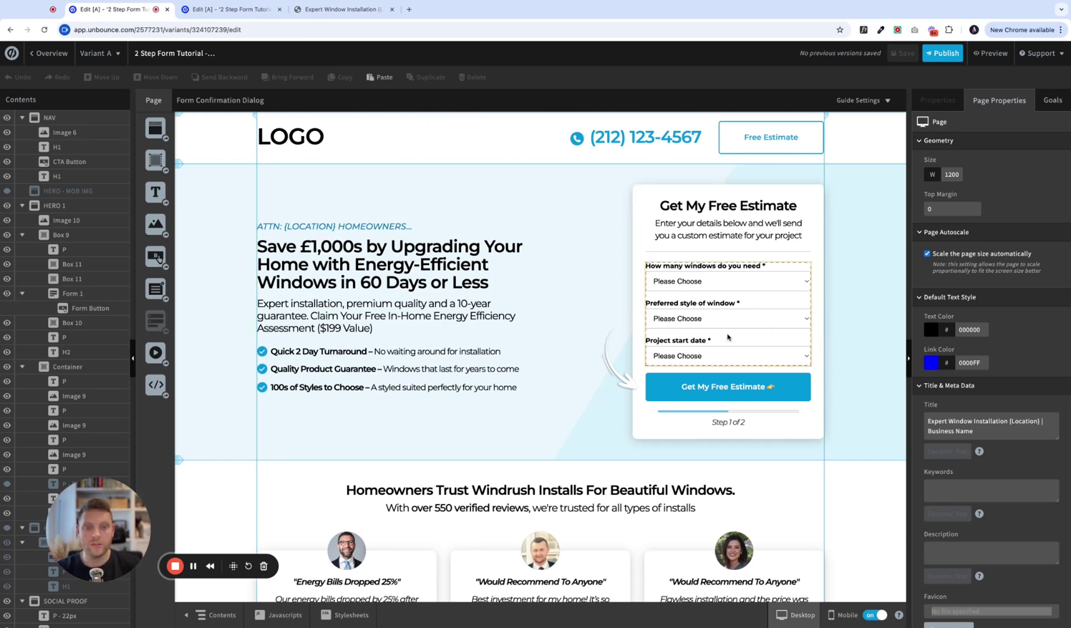
pyautogui.click(738, 235)
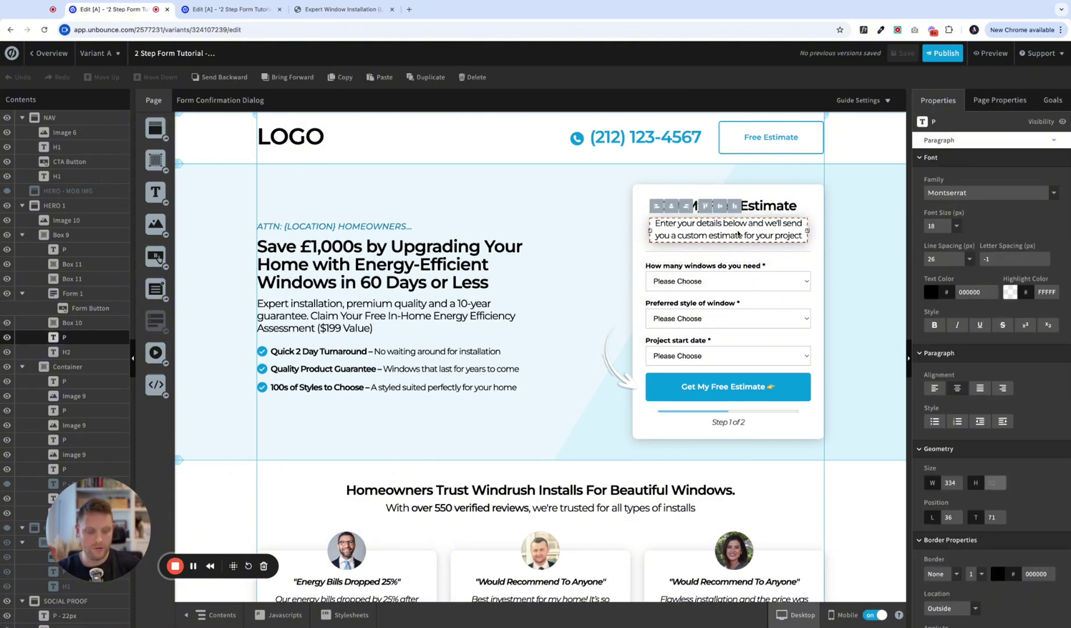
pyautogui.press('Delete')
pyautogui.doubleClick(744, 210)
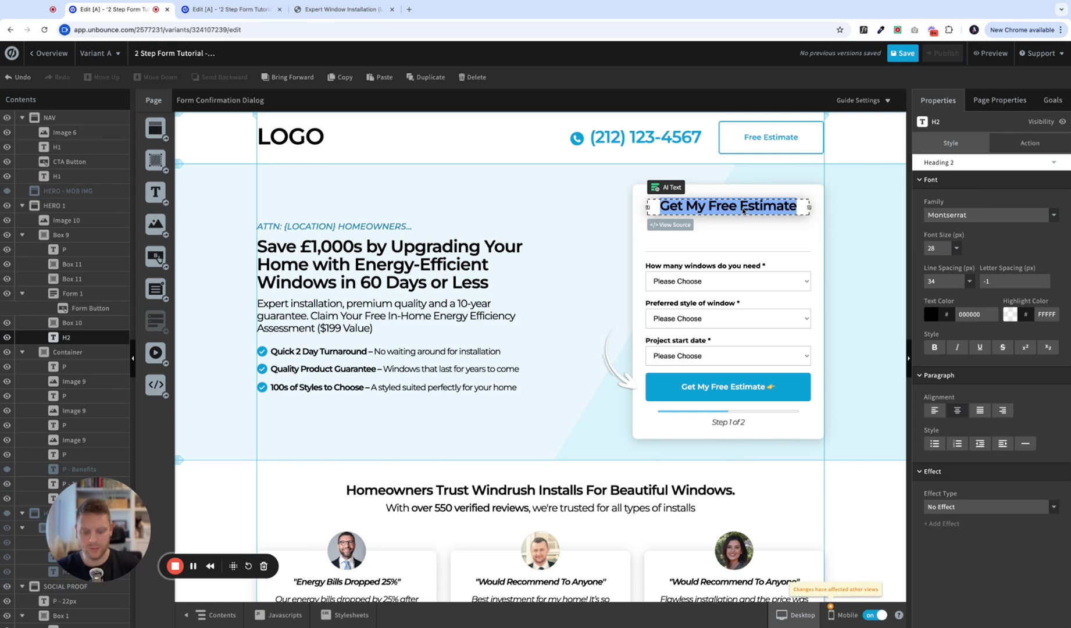
pyautogui.write('Last Ste')
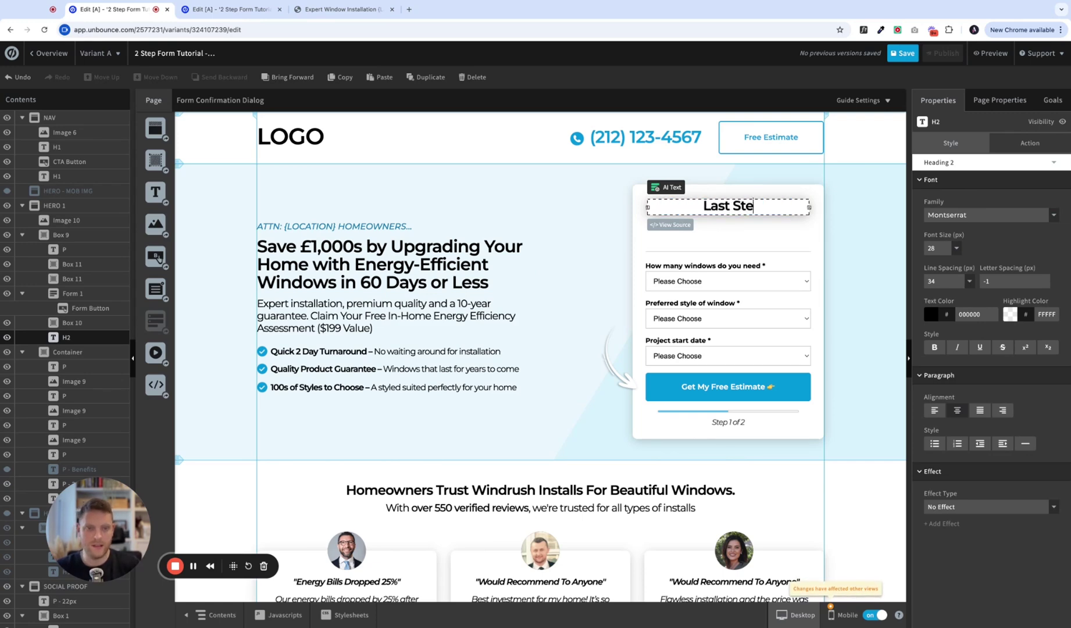
pyautogui.write('p, Get My ')
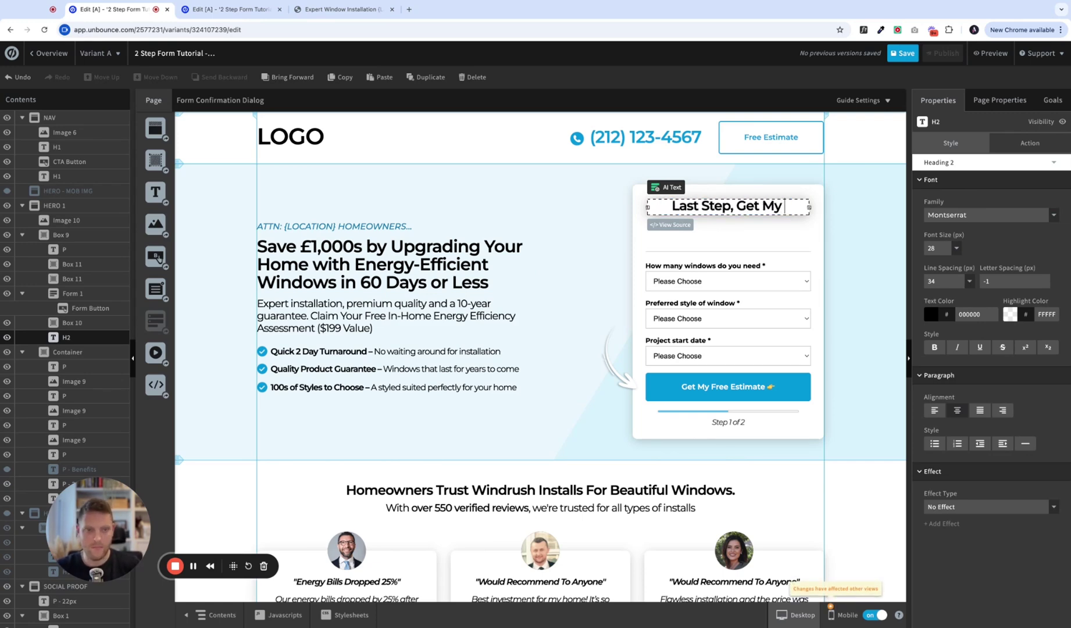
pyautogui.write('Free Estimate')
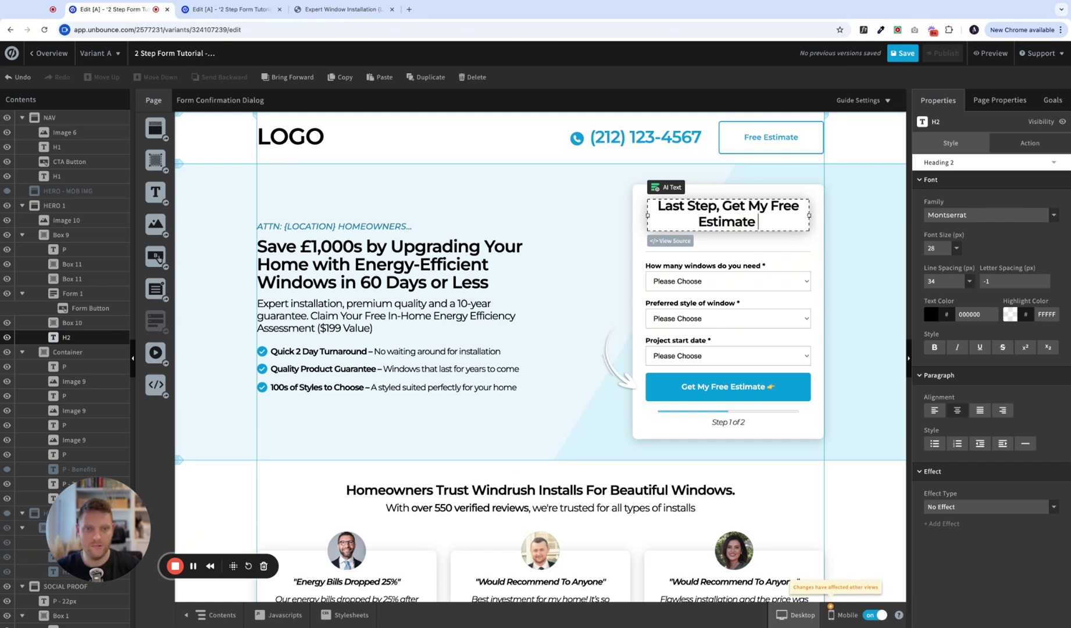
pyautogui.write(' Tod')
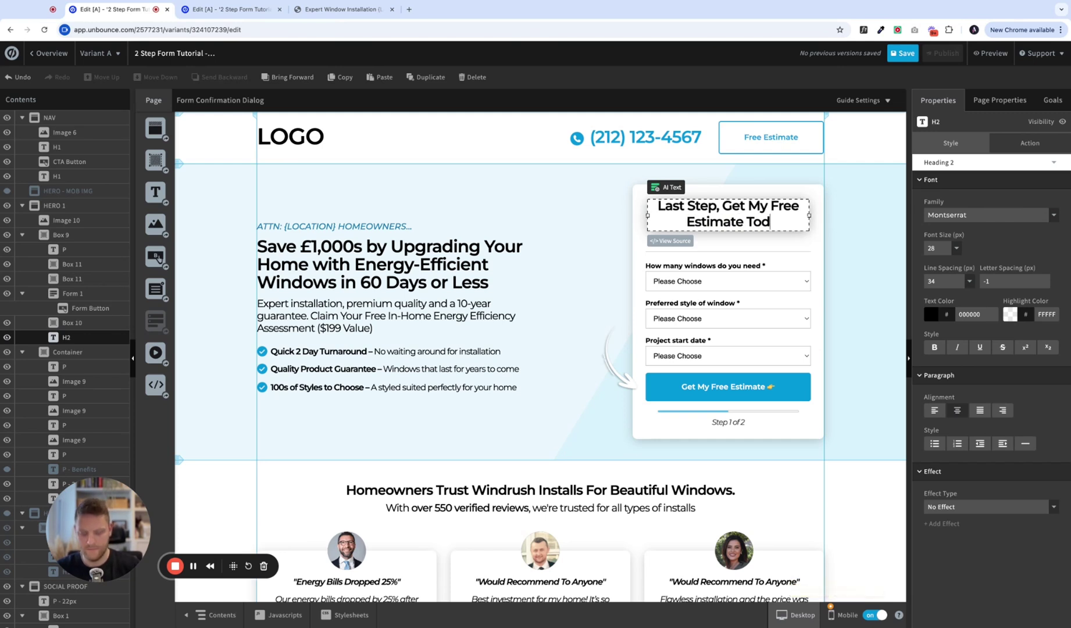
pyautogui.write('ay!')
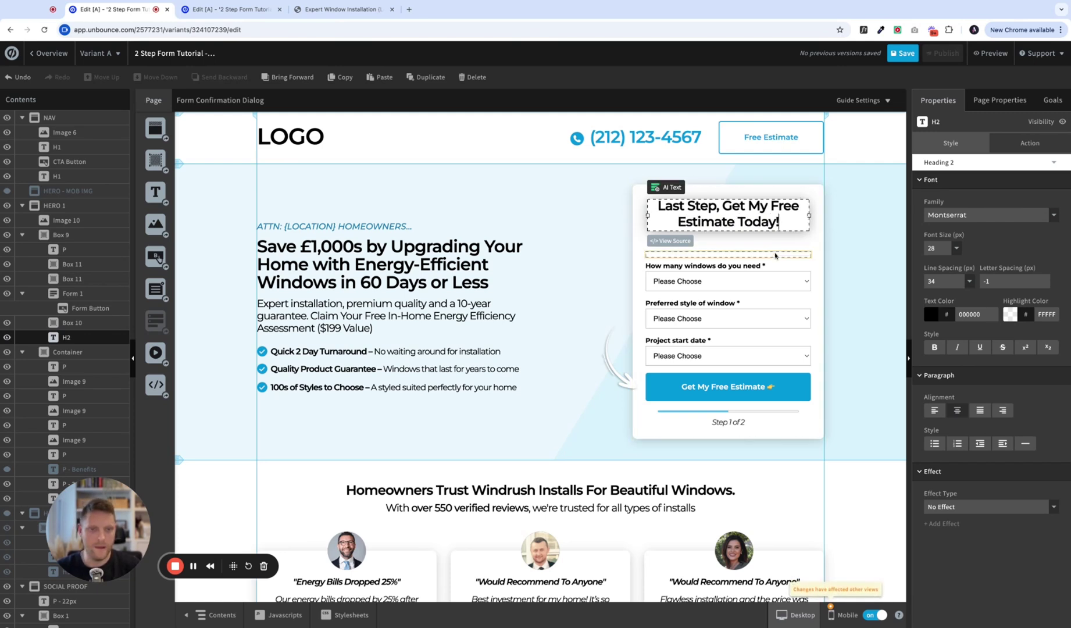
pyautogui.click(775, 255)
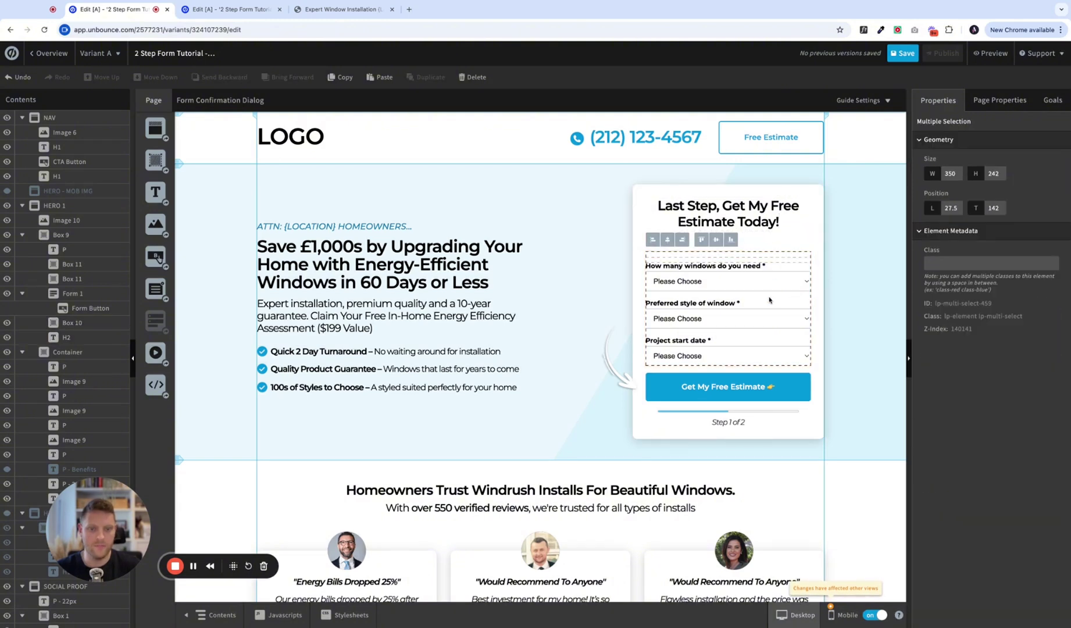
# Move the dropdown fields up, then the progress bar and Step 1 of 2 label.
pyautogui.hotkey('shift', 'Up')
pyautogui.hotkey('shift', 'Up')
pyautogui.hotkey('shift', 'Up')
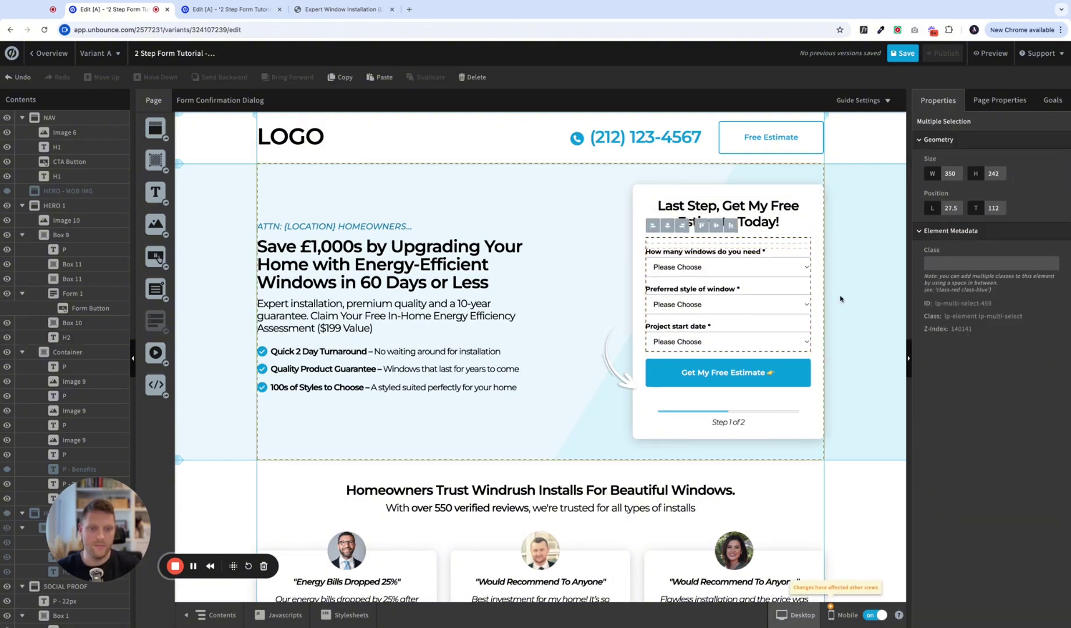
pyautogui.click(839, 298)
pyautogui.click(716, 415)
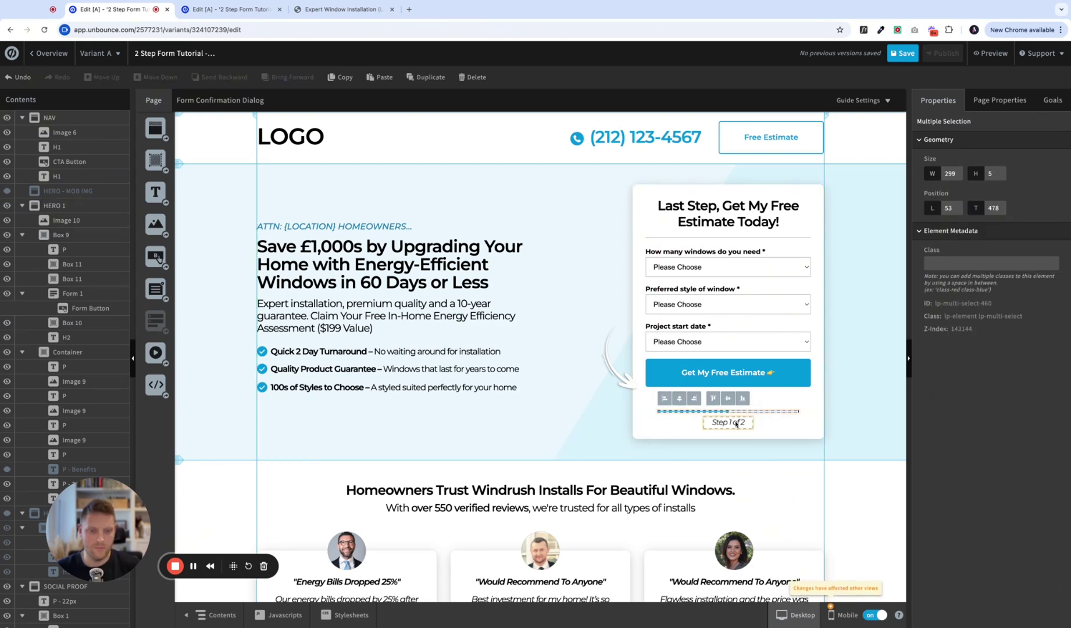
pyautogui.keyDown('shift'); pyautogui.click(734, 423); pyautogui.keyUp('shift')
pyautogui.hotkey('shift', 'Up')
pyautogui.hotkey('shift', 'Up')
pyautogui.hotkey('shift', 'Up')
pyautogui.hotkey('shift', 'Up')
pyautogui.press('Up')
pyautogui.press('Up')
pyautogui.press('Up')
pyautogui.press('Up')
pyautogui.press('Up')
pyautogui.press('Up')
pyautogui.press('Up')
pyautogui.press('Up')
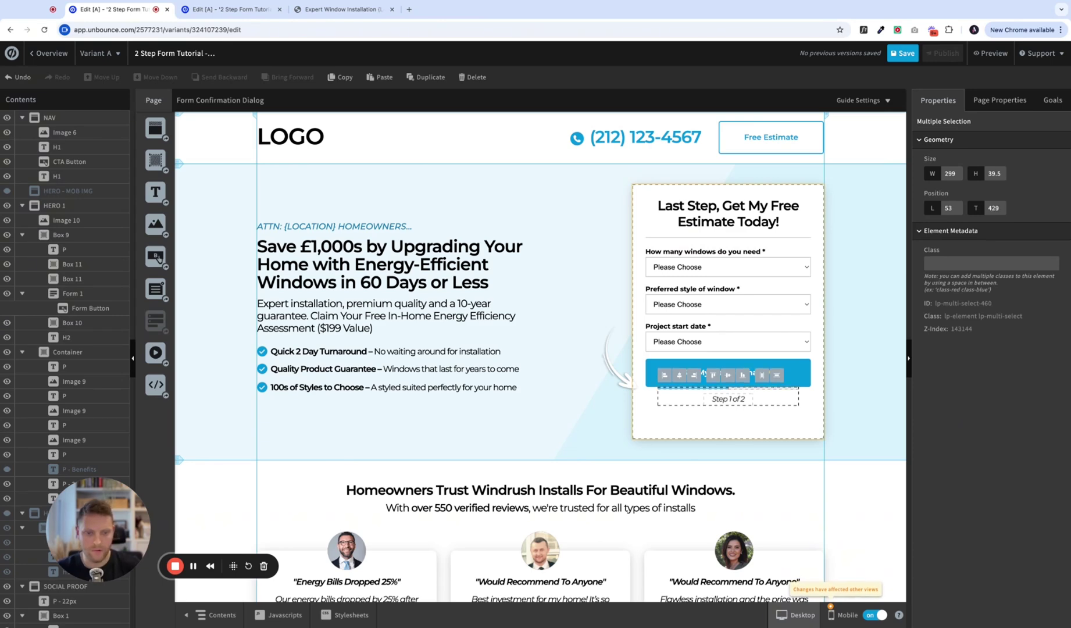
# Shorten the form card to fit its content and move the arrow image up beside the button.
pyautogui.click(733, 442)
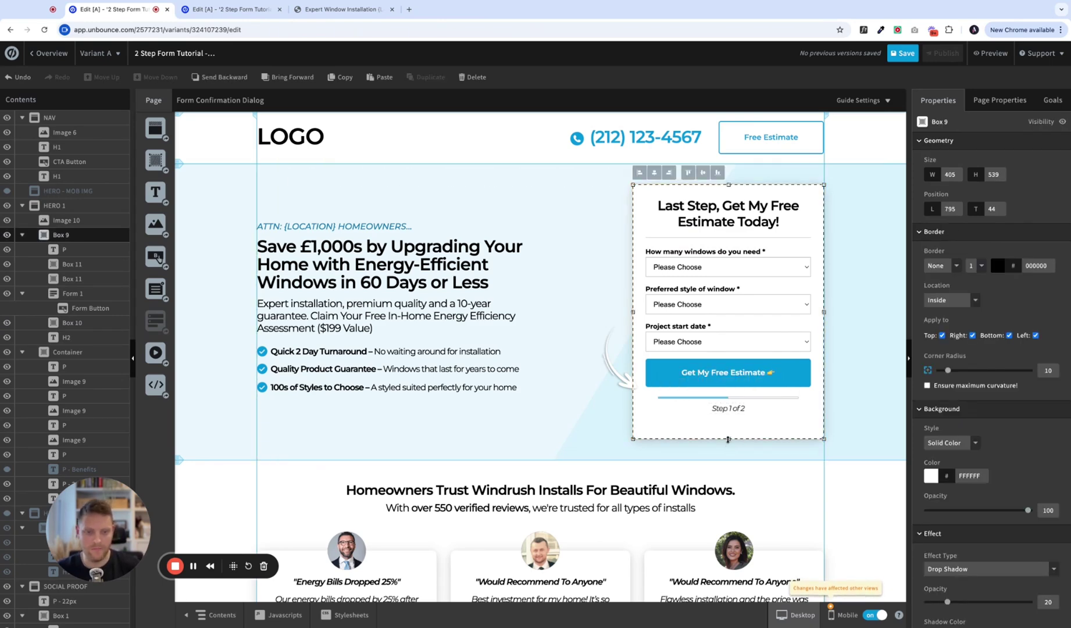
pyautogui.moveTo(728, 439); pyautogui.dragTo(728, 420)
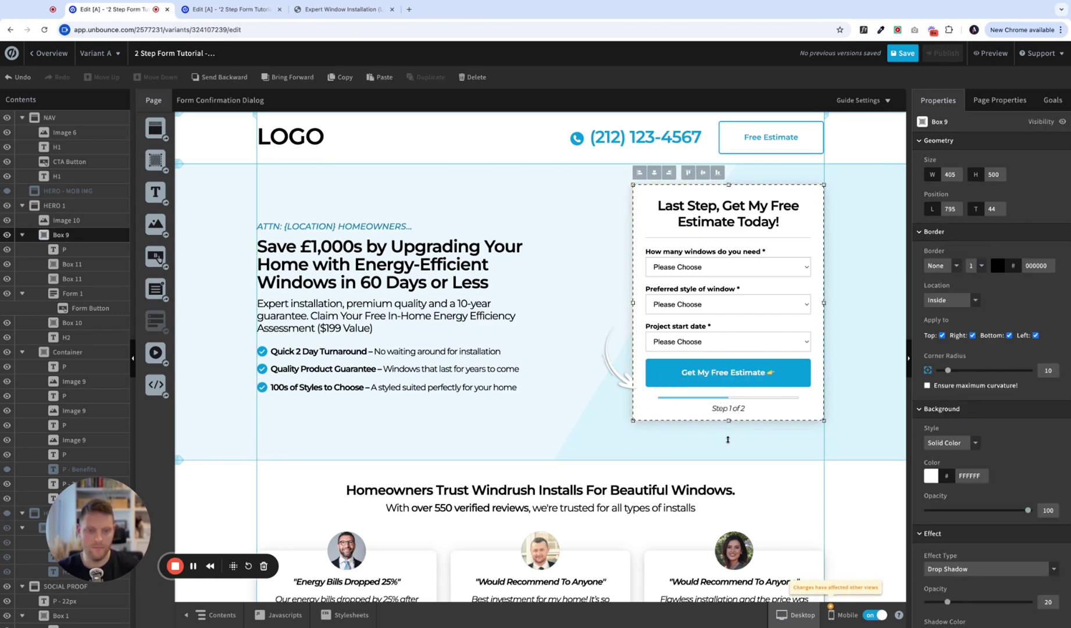
pyautogui.click(630, 388)
pyautogui.hotkey('shift', 'Up')
pyautogui.hotkey('shift', 'Up')
pyautogui.hotkey('shift', 'Up')
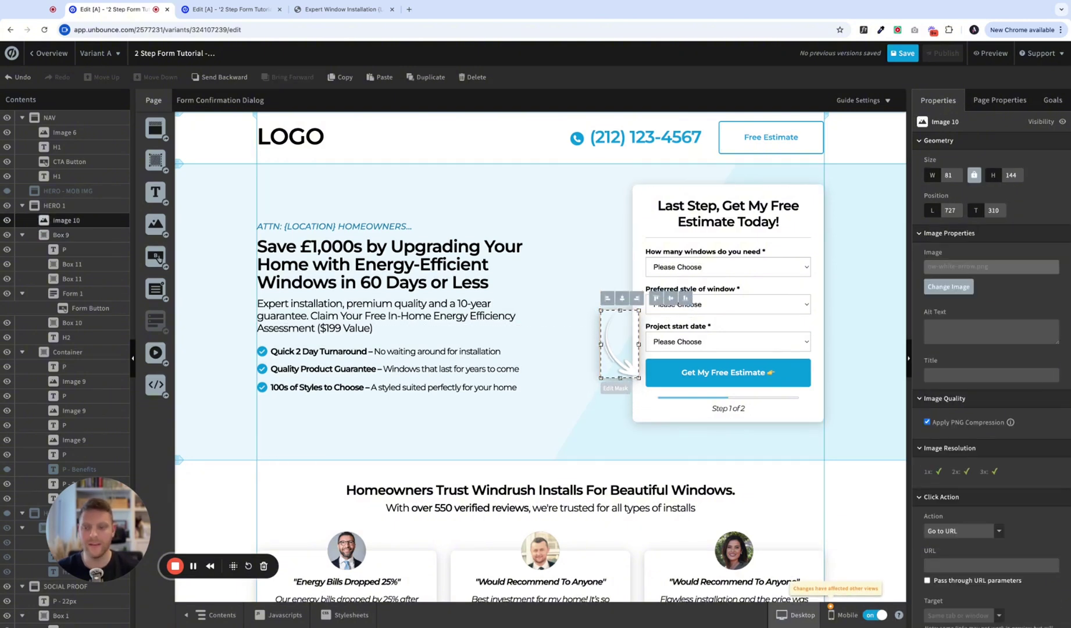
pyautogui.press('Down')
pyautogui.press('Down')
pyautogui.click(756, 412)
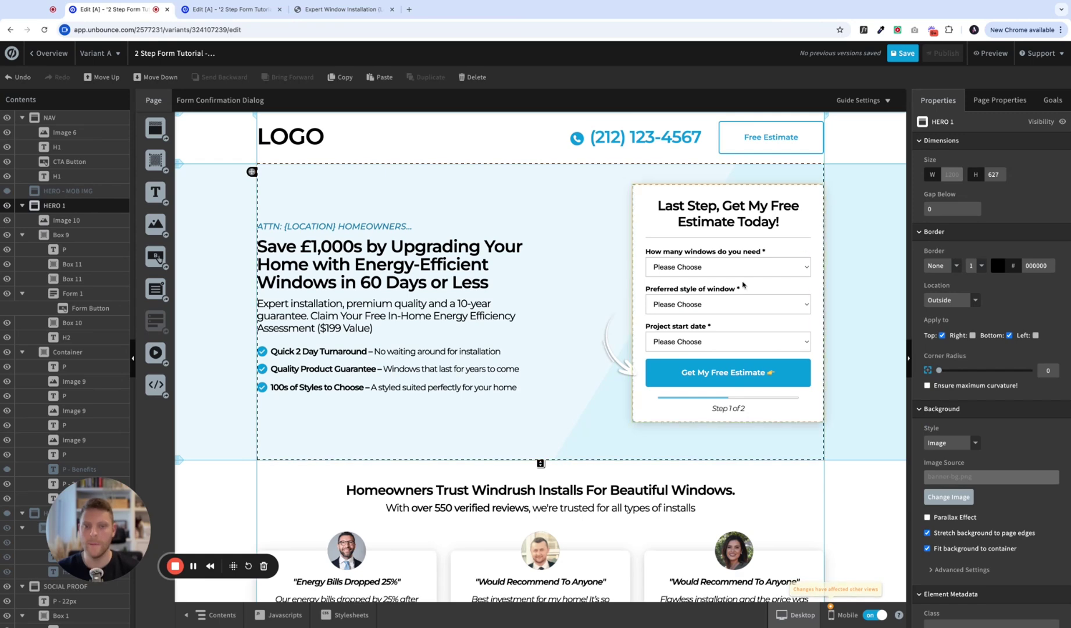
pyautogui.hotkey('shift', 'Left')
pyautogui.hotkey('shift', 'Left')
pyautogui.hotkey('shift', 'Left')
pyautogui.hotkey('shift', 'Right')
pyautogui.hotkey('shift', 'Right')
pyautogui.hotkey('shift', 'Right')
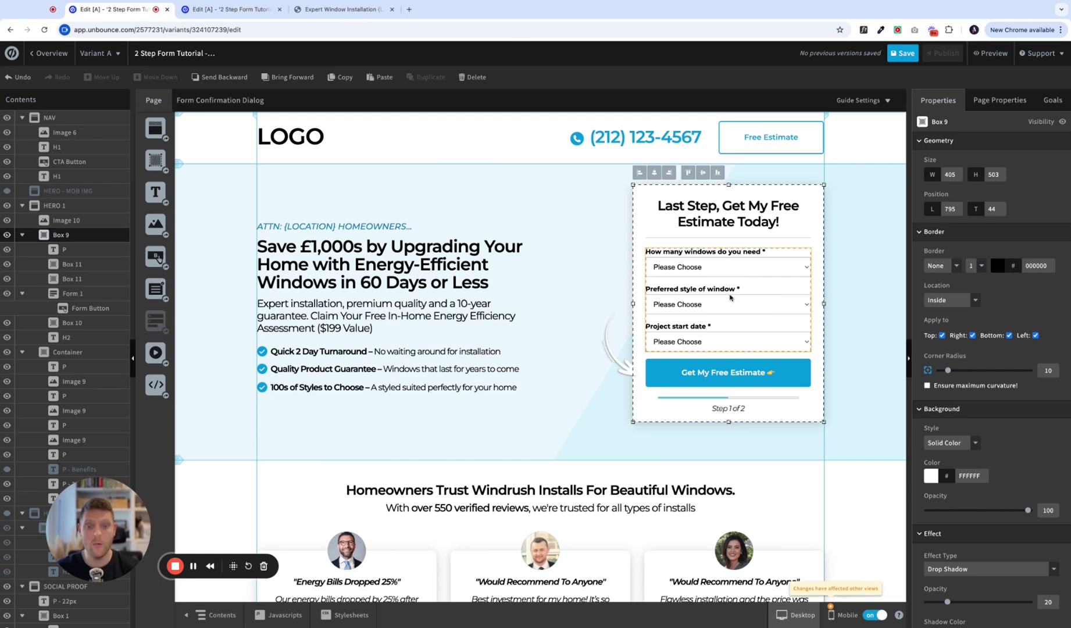
# Add First Name, Email and Phone Number fields at the top of the form.
pyautogui.doubleClick(732, 299)
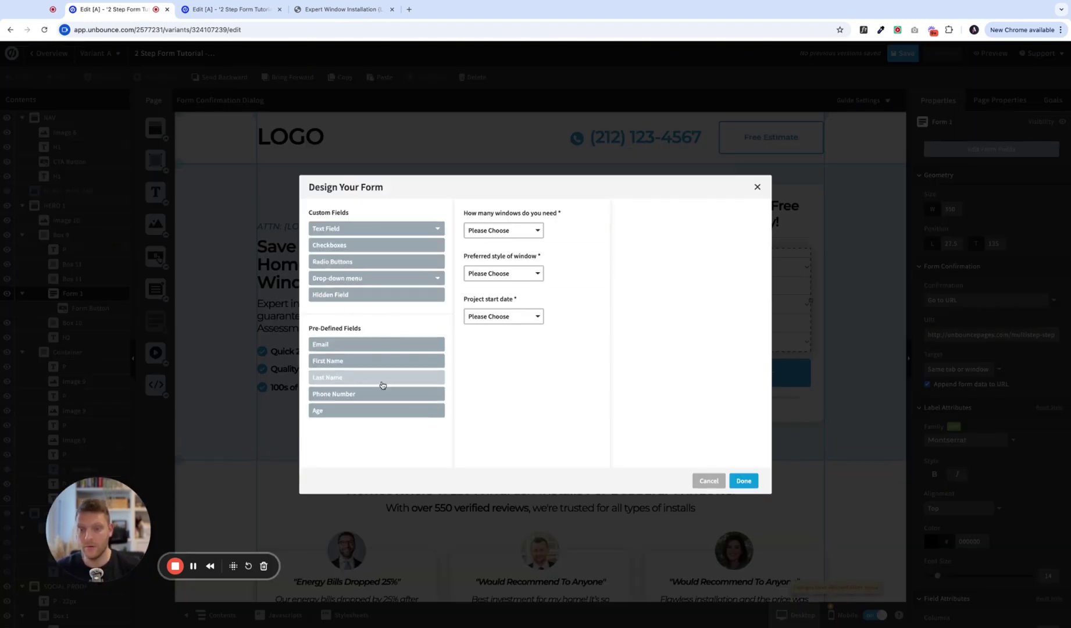
pyautogui.click(362, 368)
pyautogui.moveTo(569, 352); pyautogui.dragTo(581, 215)
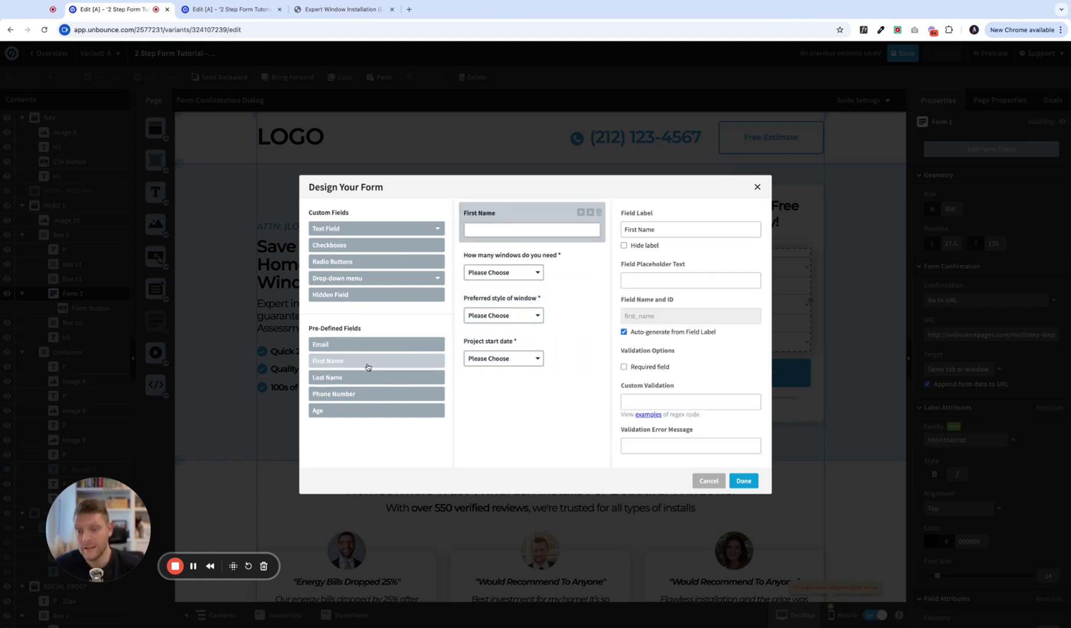
pyautogui.click(393, 345)
pyautogui.moveTo(582, 384); pyautogui.dragTo(580, 256)
pyautogui.click(372, 395)
pyautogui.moveTo(582, 430); pyautogui.dragTo(580, 298)
pyautogui.click(744, 480)
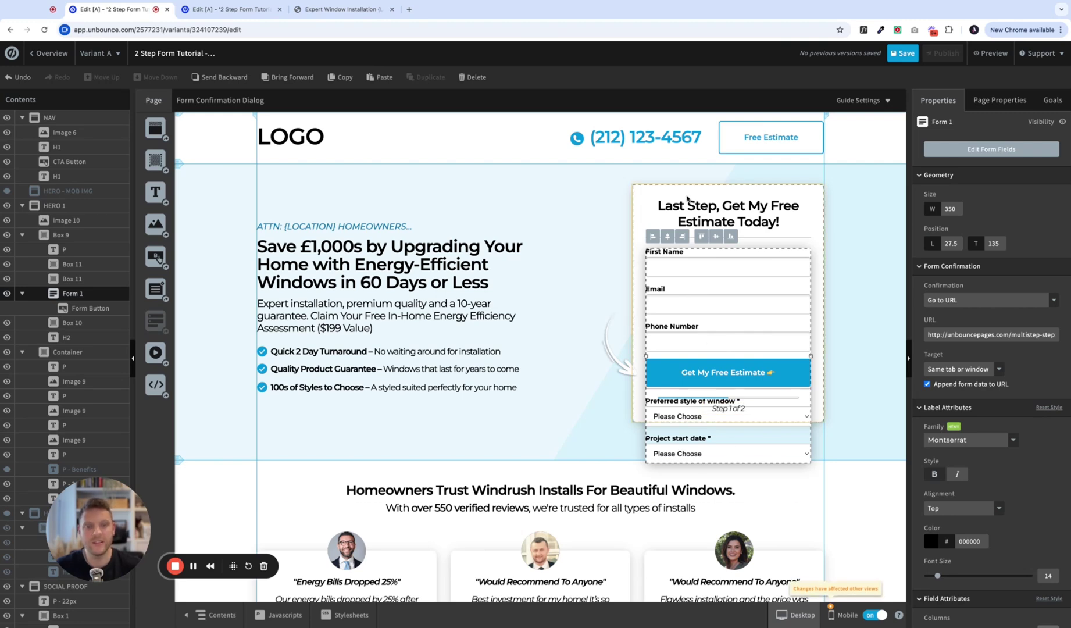
# Replace the How many windows dropdown with a hidden field named windows.
pyautogui.doubleClick(744, 286)
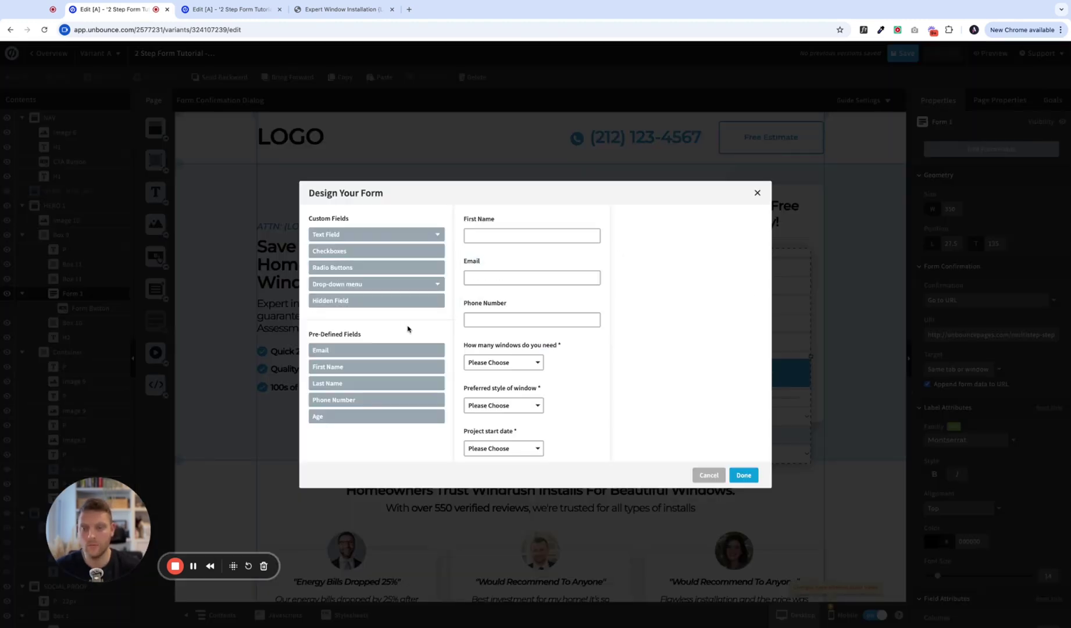
pyautogui.scroll(-1, 574, 354)
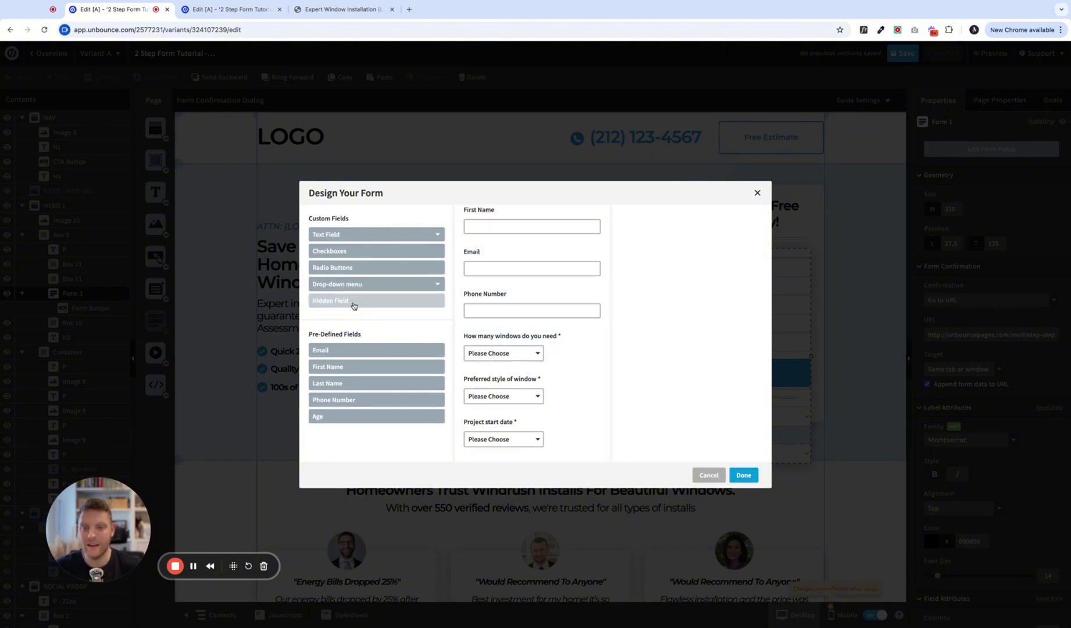
pyautogui.click(568, 363)
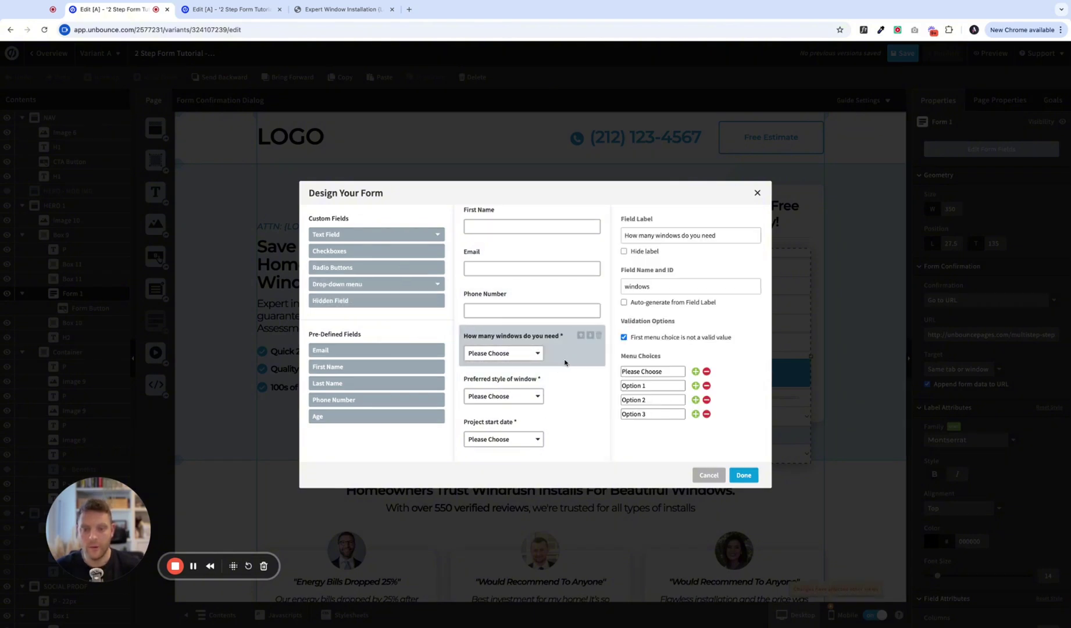
pyautogui.doubleClick(643, 286)
pyautogui.click(599, 337)
pyautogui.click(423, 301)
pyautogui.doubleClick(673, 236)
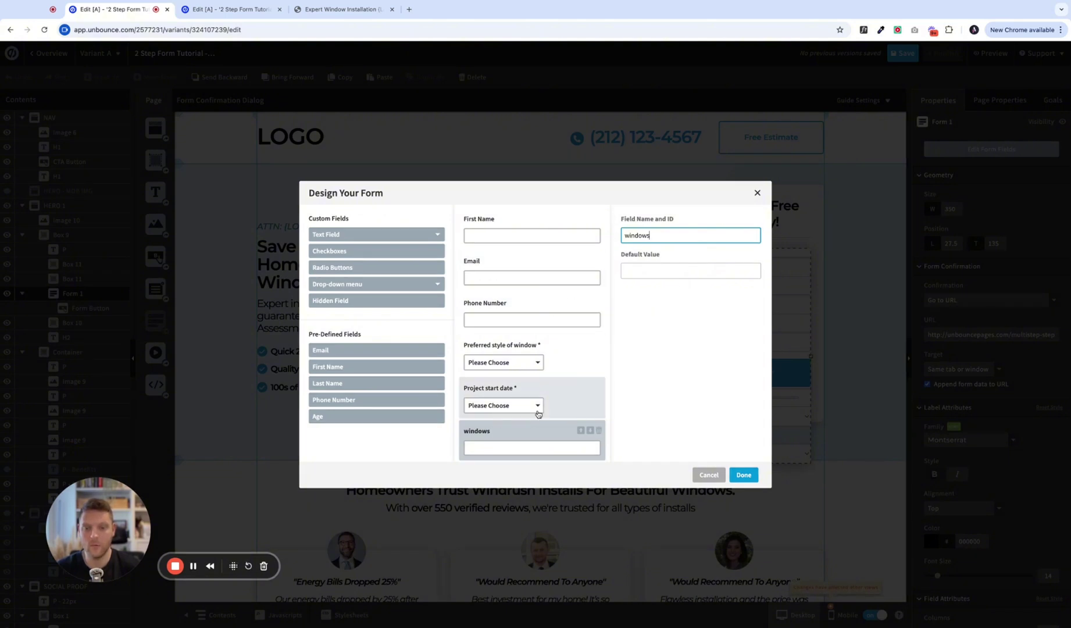
# Replace the Preferred style of window dropdown with a hidden field named style.
pyautogui.click(539, 360)
pyautogui.doubleClick(642, 288)
pyautogui.click(599, 345)
pyautogui.click(336, 303)
pyautogui.click(673, 236)
pyautogui.doubleClick(673, 237)
pyautogui.write('style')
# Replace the Project start date dropdown with a hidden field named start_date and save.
pyautogui.click(506, 356)
pyautogui.click(662, 286)
pyautogui.click(599, 345)
pyautogui.click(405, 301)
pyautogui.doubleClick(674, 235)
pyautogui.write('start_date')
pyautogui.click(739, 474)
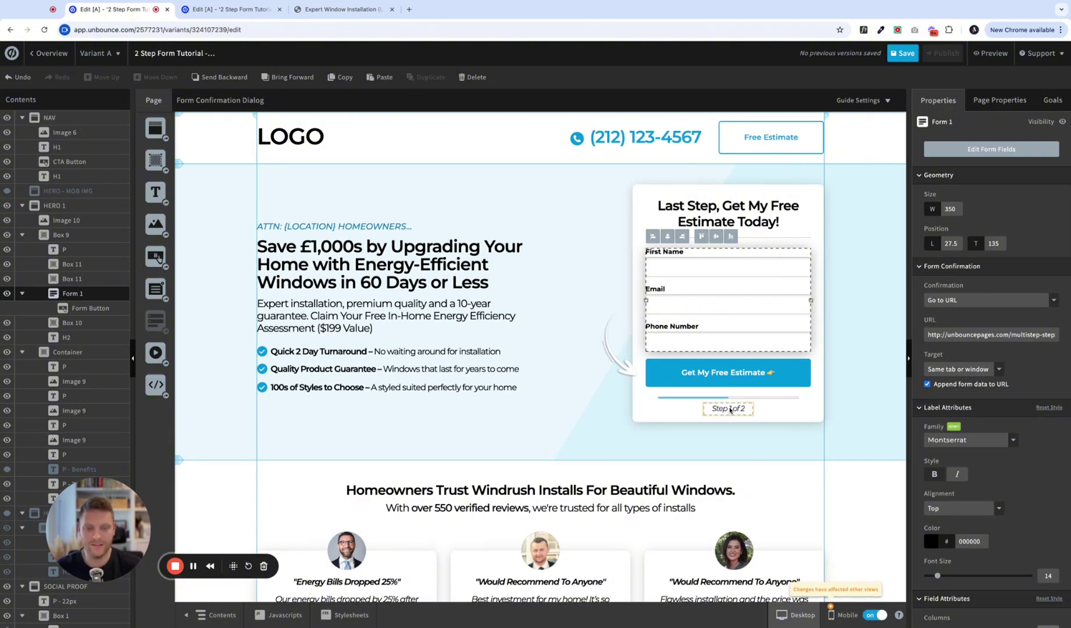
# Change the step label to 'Step 2 of 2'.
pyautogui.click(729, 409)
pyautogui.press('BackSpace')
pyautogui.write('o')
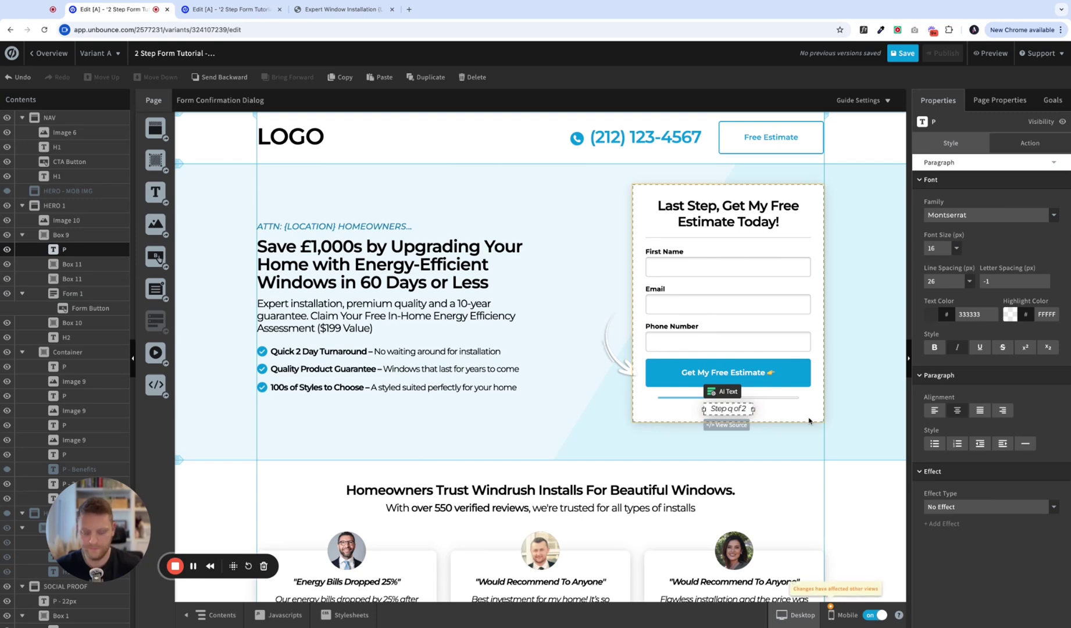
pyautogui.press('BackSpace')
pyautogui.write('2')
pyautogui.click(773, 442)
# Delete one progress bar segment and widen the other to 300 px.
pyautogui.click(741, 400)
pyautogui.press('Delete')
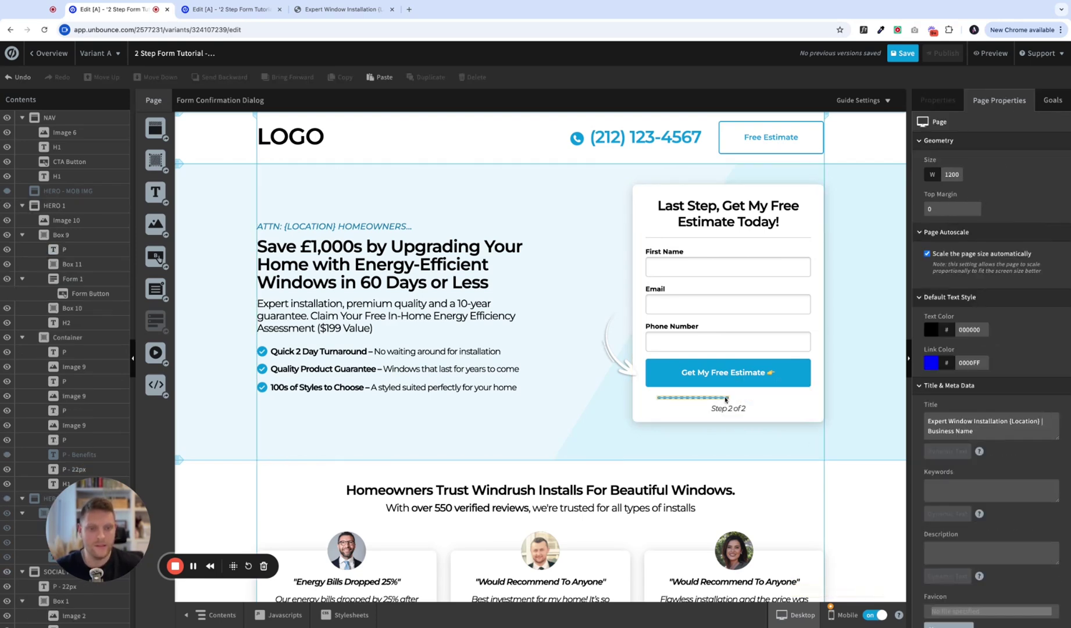
pyautogui.click(723, 399)
pyautogui.doubleClick(951, 174)
pyautogui.write('300')
pyautogui.press('Return')
# Round all of the progress bar's corners to a radius of 30.
pyautogui.click(1057, 397)
pyautogui.press('BackSpace')
pyautogui.write('30')
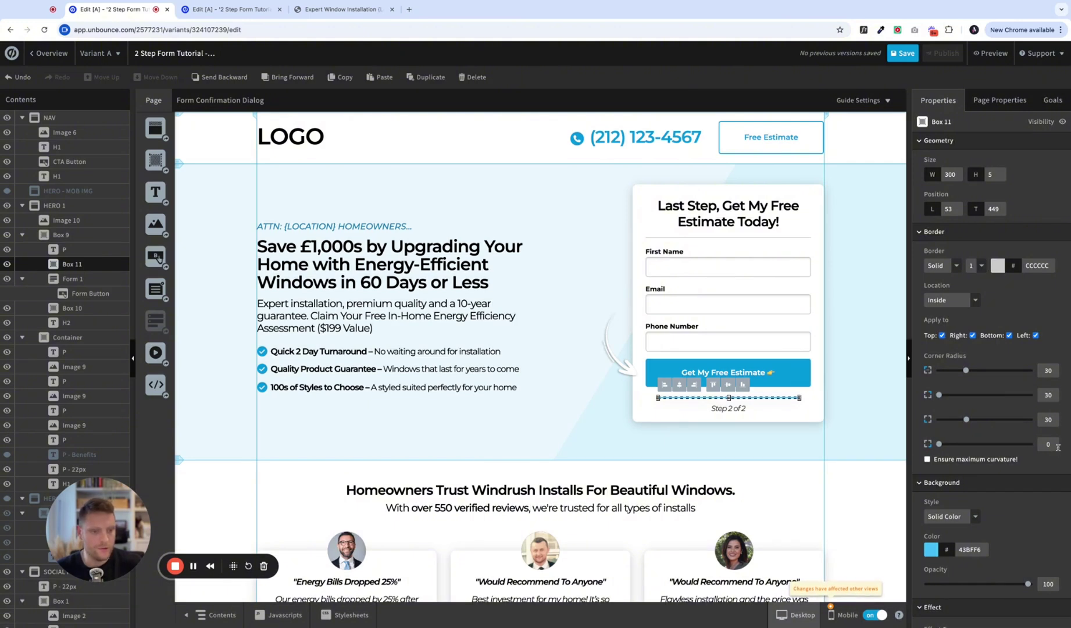
pyautogui.doubleClick(1050, 445)
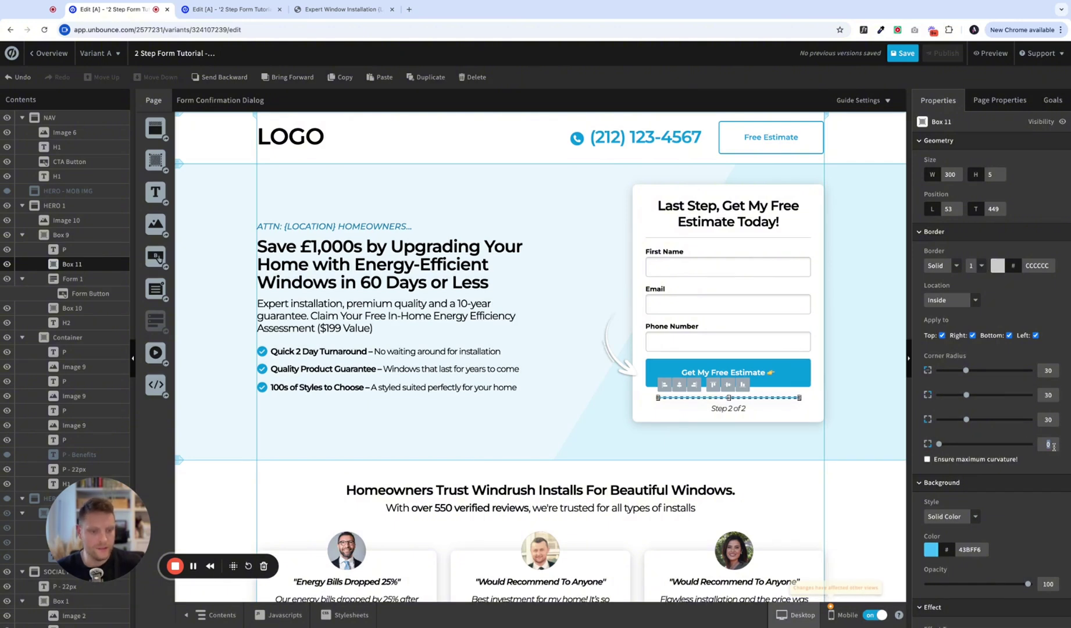
pyautogui.click(728, 408)
pyautogui.click(779, 436)
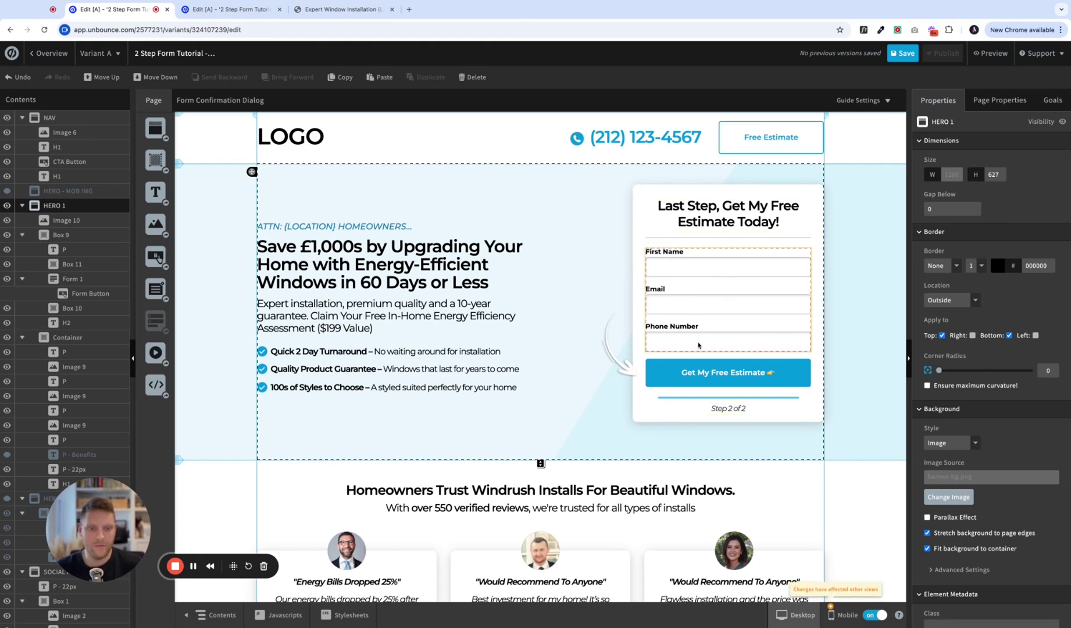
# Set the form's confirmation to show the thank-you dialog, check it, then return to the page.
pyautogui.click(773, 314)
pyautogui.click(963, 301)
pyautogui.click(960, 316)
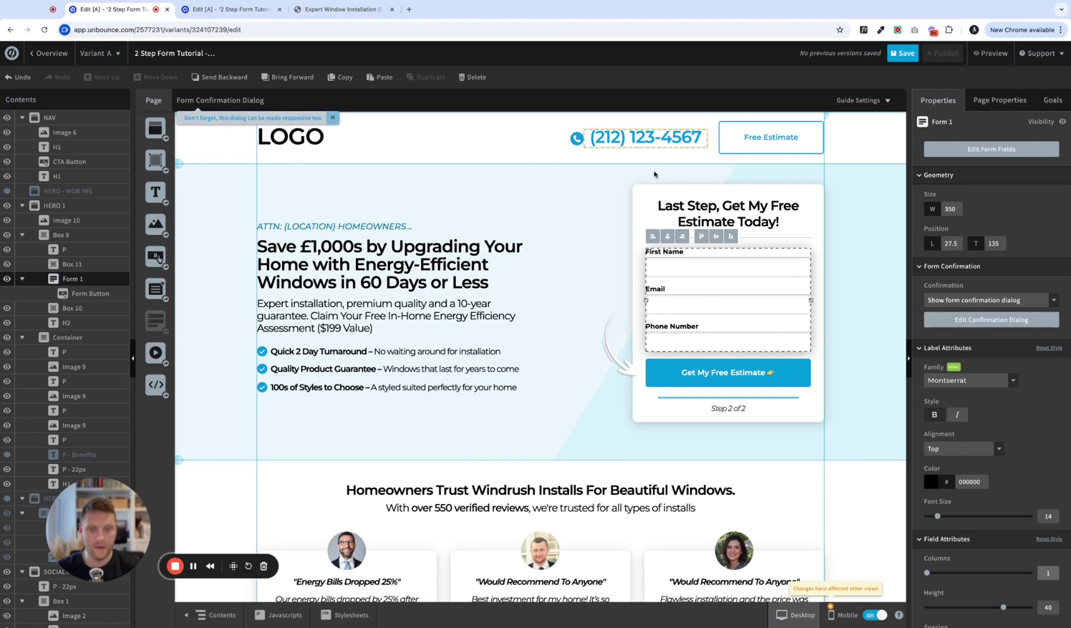
pyautogui.click(226, 103)
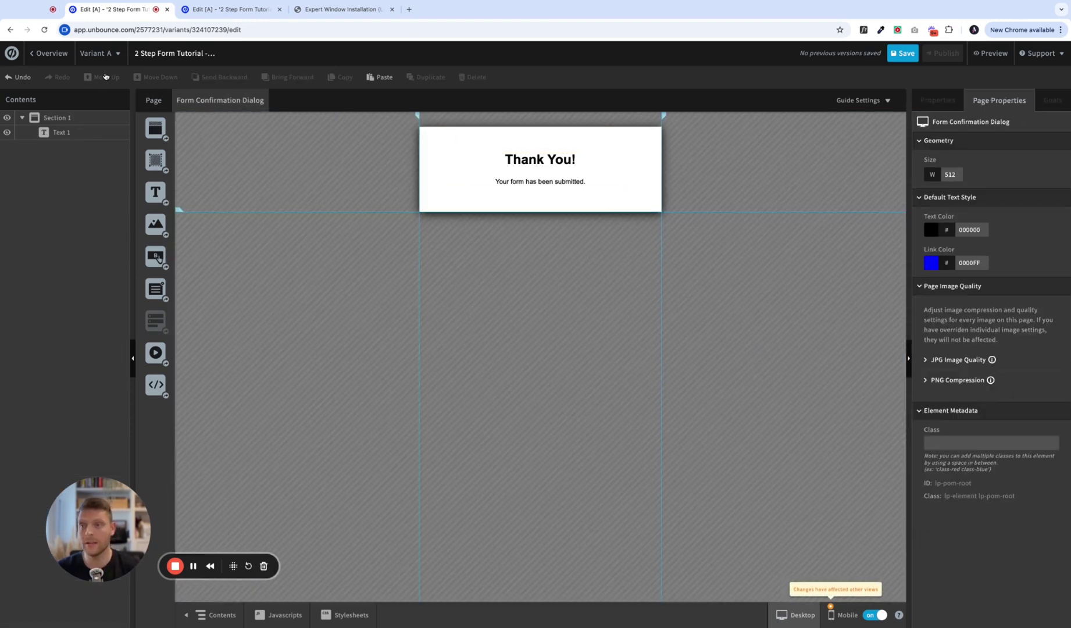
pyautogui.click(153, 100)
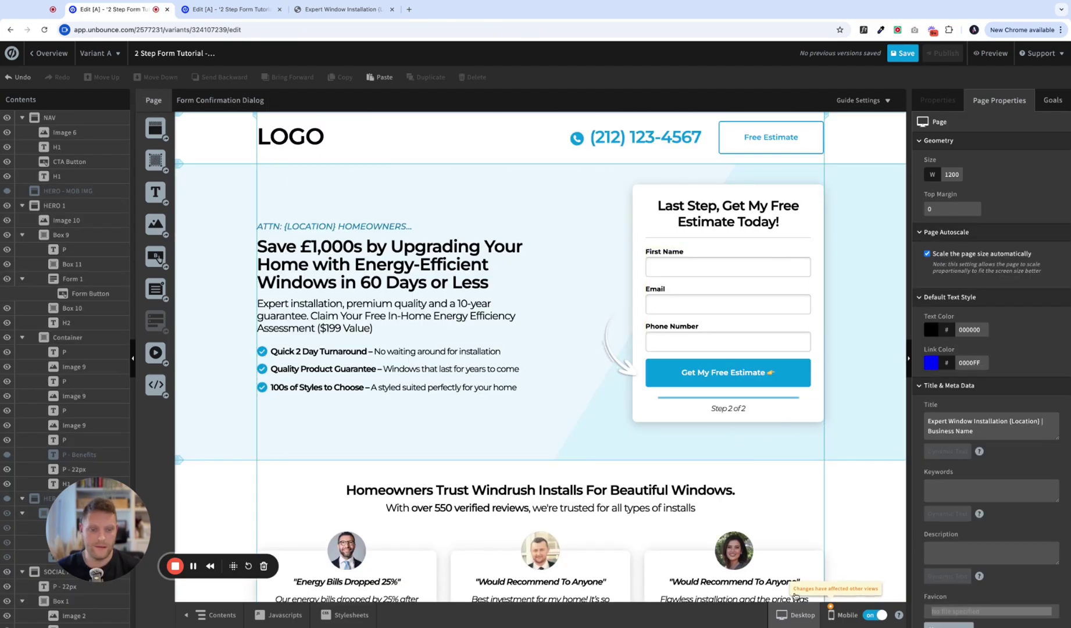
# In the mobile layout, hide the container holding the hero text.
pyautogui.click(845, 616)
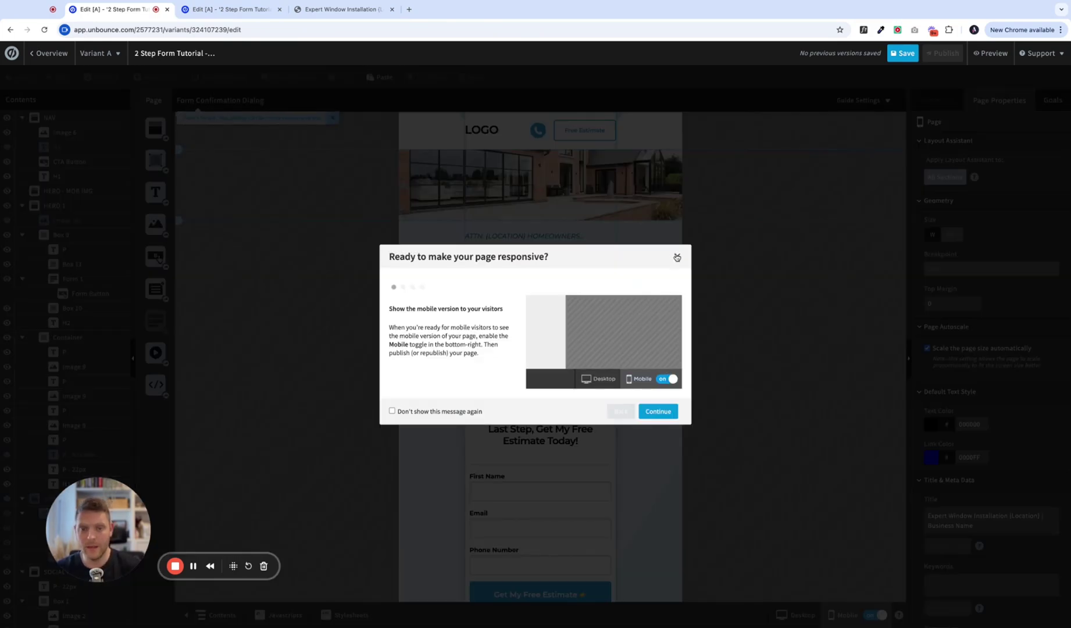
pyautogui.click(657, 411)
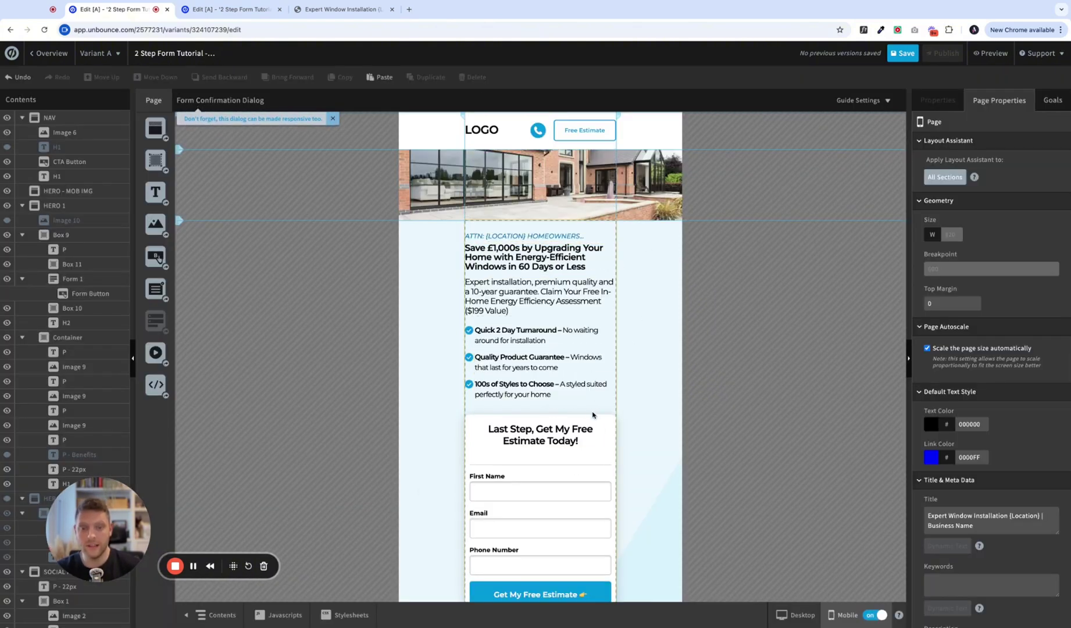
pyautogui.click(797, 614)
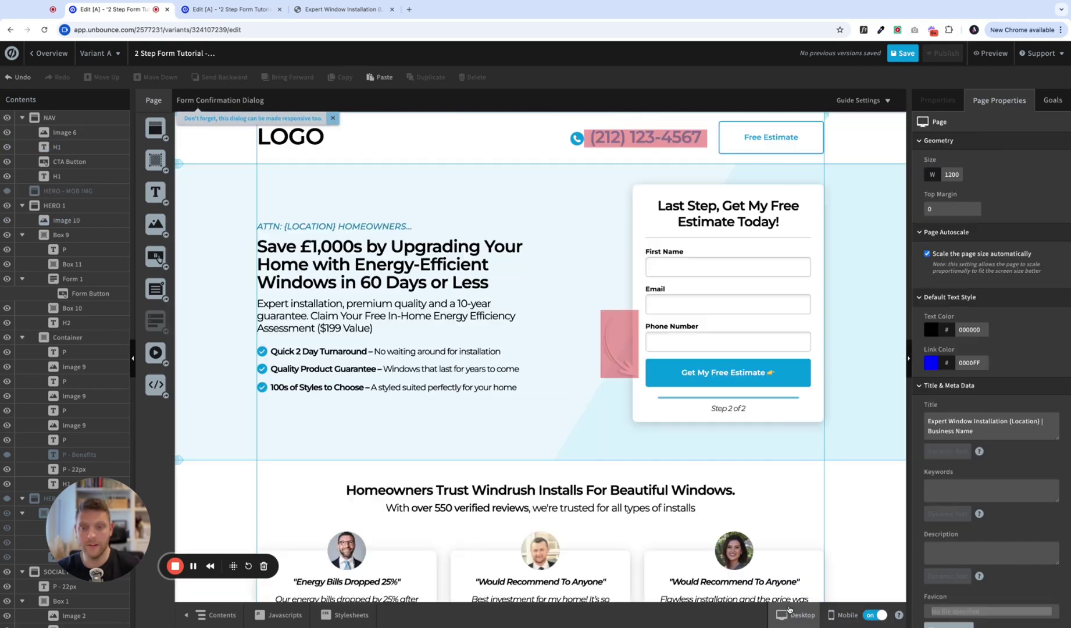
pyautogui.click(844, 616)
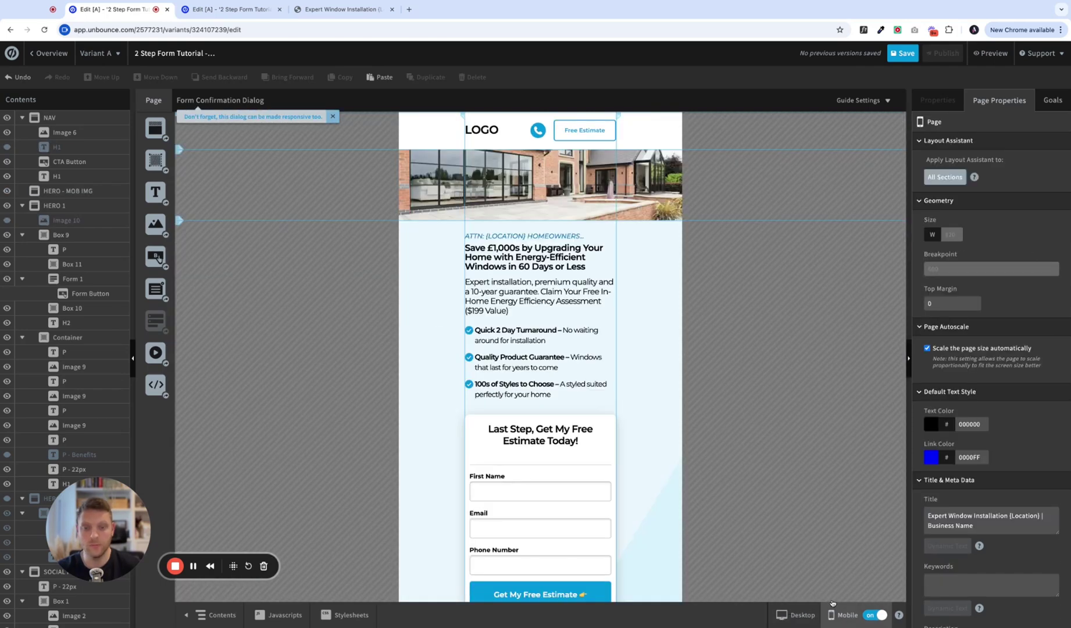
pyautogui.click(575, 401)
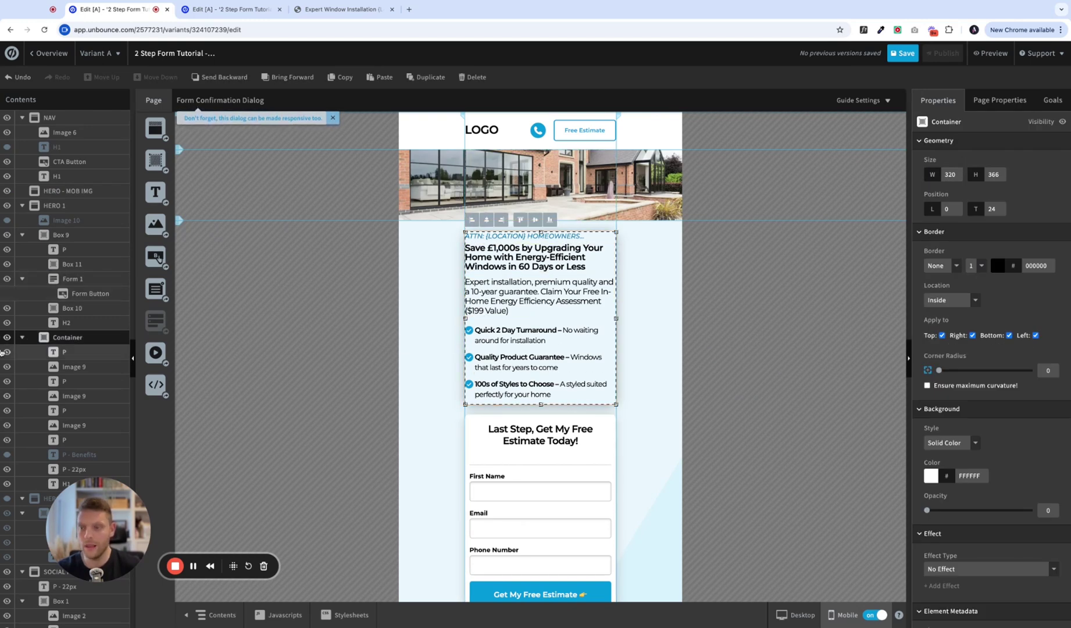
pyautogui.click(7, 338)
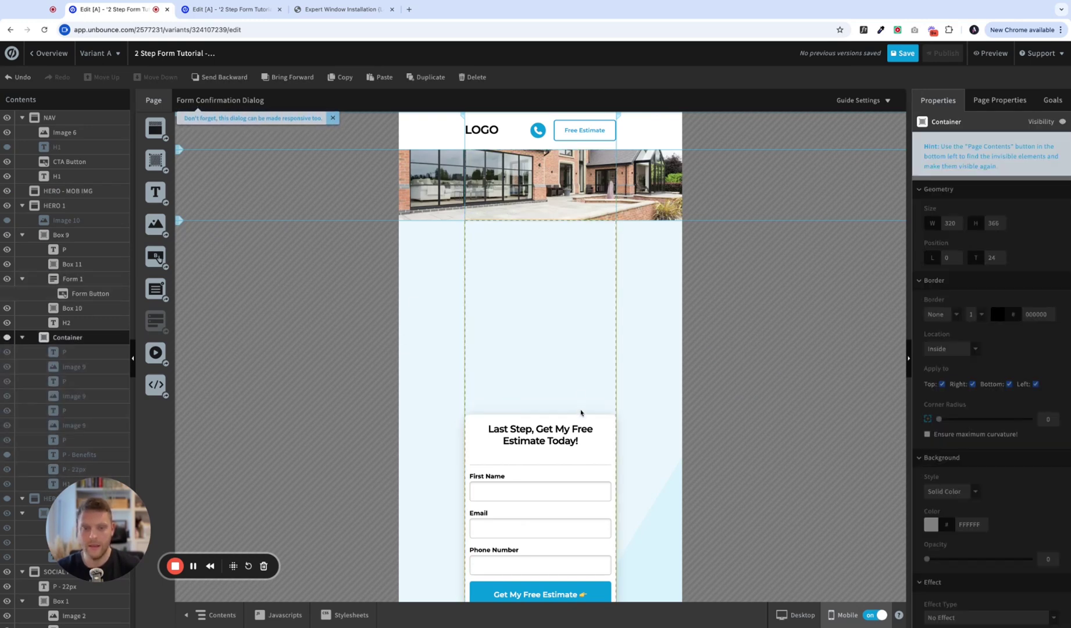
# Move the step-2 form box up so it overlaps the hero image.
pyautogui.click(580, 419)
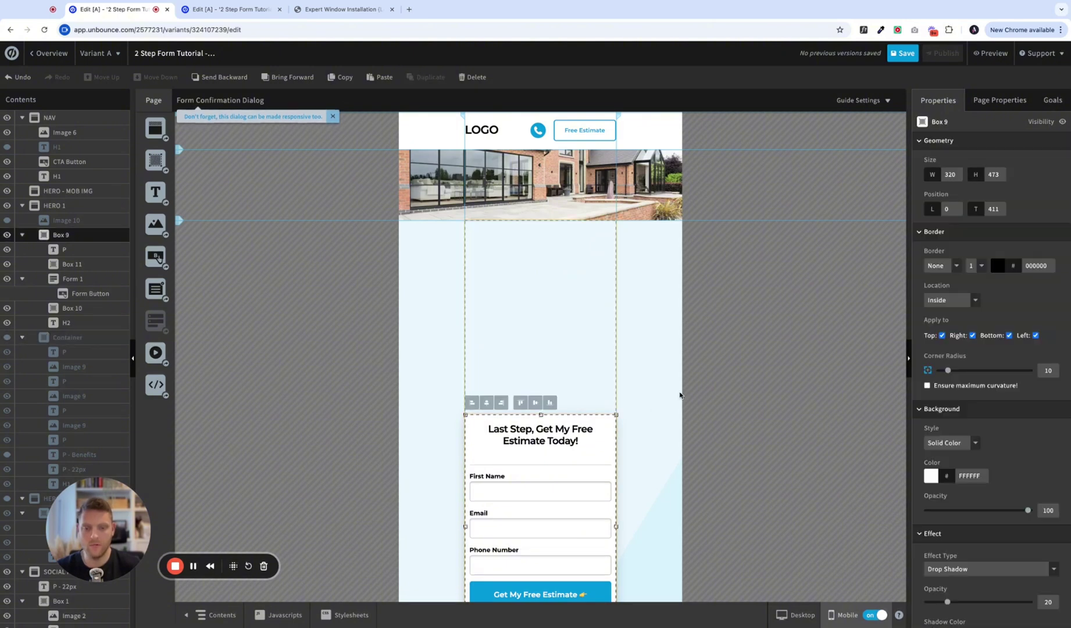
pyautogui.hotkey('shift', 'Up')
pyautogui.hotkey('shift', 'Up')
pyautogui.hotkey('shift', 'Up')
pyautogui.hotkey('shift', 'Up')
pyautogui.hotkey('shift', 'Up')
pyautogui.hotkey('shift', 'Up')
pyautogui.hotkey('shift', 'Up')
pyautogui.hotkey('shift', 'Up')
pyautogui.hotkey('shift', 'Up')
pyautogui.hotkey('shift', 'Up')
pyautogui.hotkey('shift', 'Up')
pyautogui.hotkey('shift', 'Up')
pyautogui.hotkey('shift', 'Up')
pyautogui.hotkey('shift', 'Up')
pyautogui.hotkey('shift', 'Up')
pyautogui.hotkey('shift', 'Up')
pyautogui.hotkey('shift', 'Up')
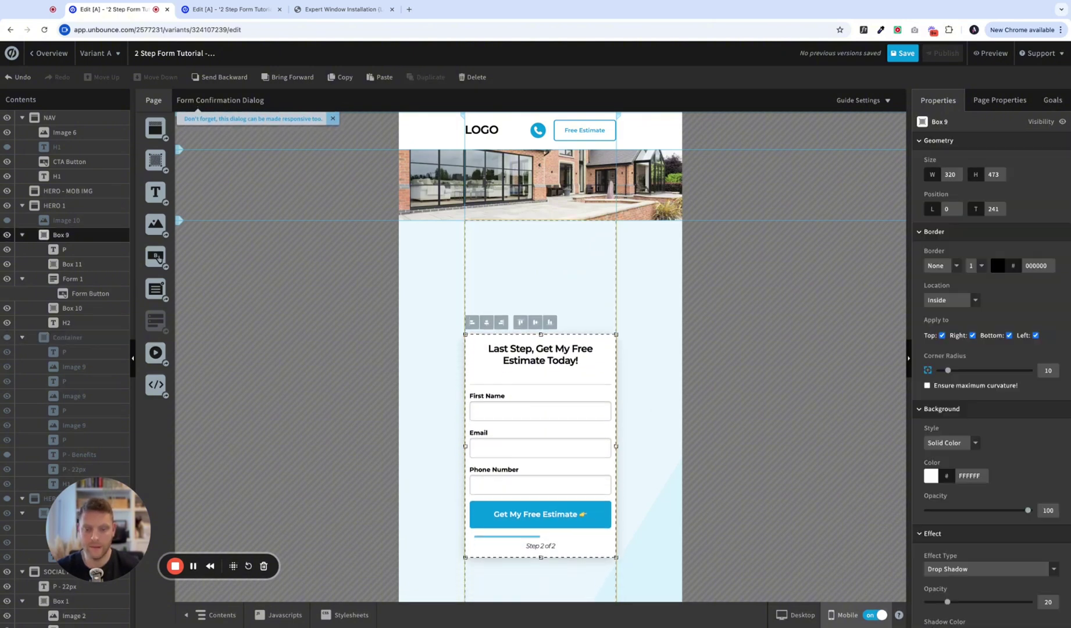
pyautogui.hotkey('shift', 'Up')
pyautogui.hotkey('shift', 'Up')
pyautogui.hotkey('shift', 'Up')
pyautogui.hotkey('shift', 'Up')
pyautogui.hotkey('shift', 'Up')
pyautogui.hotkey('shift', 'Up')
pyautogui.hotkey('shift', 'Up')
pyautogui.hotkey('shift', 'Up')
pyautogui.hotkey('shift', 'Up')
pyautogui.hotkey('shift', 'Up')
pyautogui.hotkey('shift', 'Up')
pyautogui.hotkey('shift', 'Up')
pyautogui.hotkey('shift', 'Up')
pyautogui.hotkey('shift', 'Up')
pyautogui.hotkey('shift', 'Up')
pyautogui.hotkey('shift', 'Up')
pyautogui.hotkey('shift', 'Up')
pyautogui.hotkey('shift', 'Up')
pyautogui.hotkey('shift', 'Up')
pyautogui.hotkey('shift', 'Up')
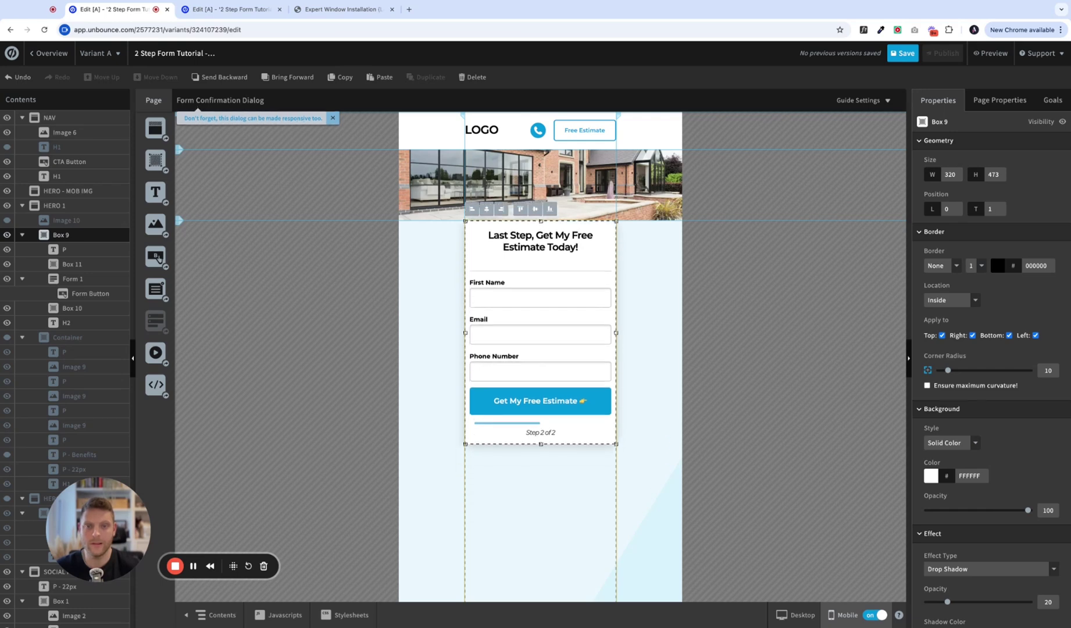
pyautogui.hotkey('shift', 'Up')
pyautogui.hotkey('shift', 'Up')
pyautogui.hotkey('shift', 'Up')
pyautogui.hotkey('shift', 'Up')
pyautogui.hotkey('shift', 'Up')
pyautogui.hotkey('shift', 'Up')
pyautogui.hotkey('shift', 'Up')
pyautogui.hotkey('shift', 'Up')
pyautogui.hotkey('shift', 'Up')
pyautogui.hotkey('shift', 'Up')
pyautogui.hotkey('shift', 'Up')
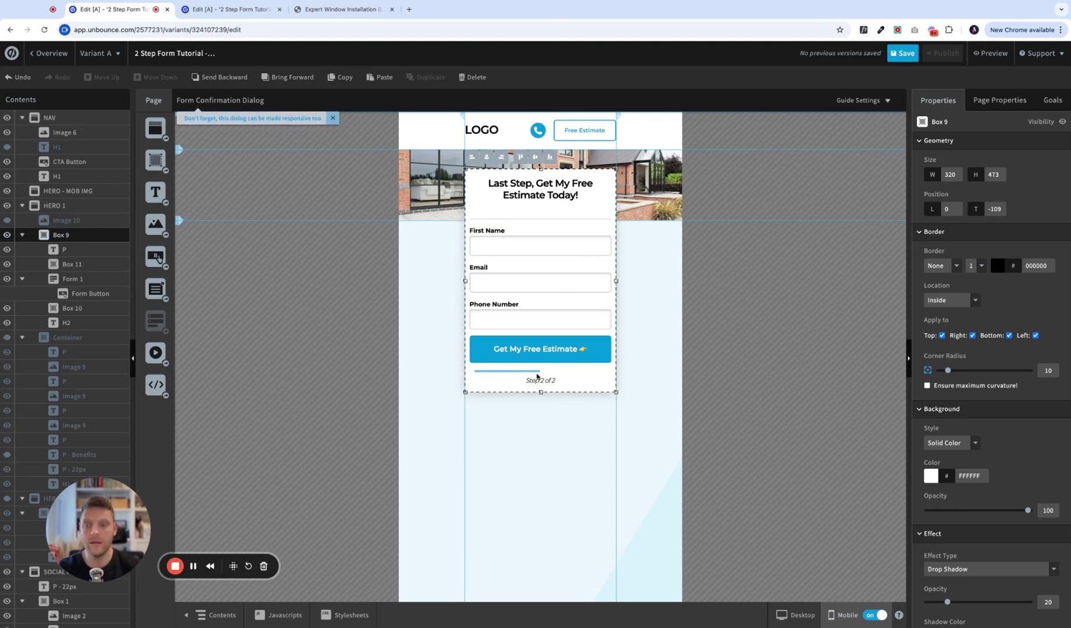
# Move the form fields, divider, progress bar and Step 2 of 2 text up together.
pyautogui.click(536, 372)
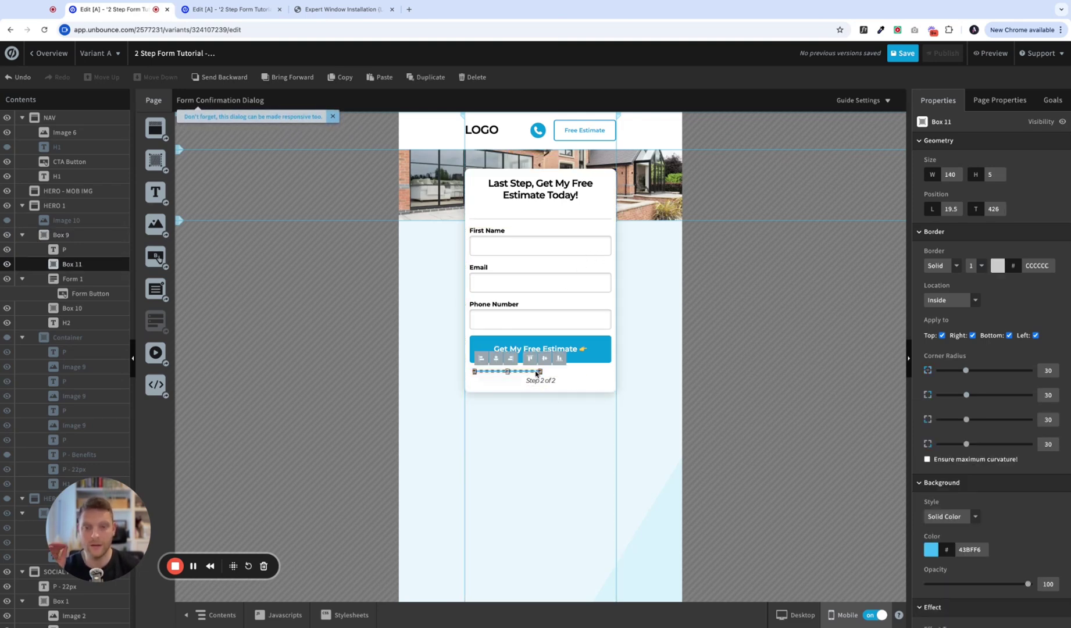
pyautogui.click(582, 224)
pyautogui.click(582, 224)
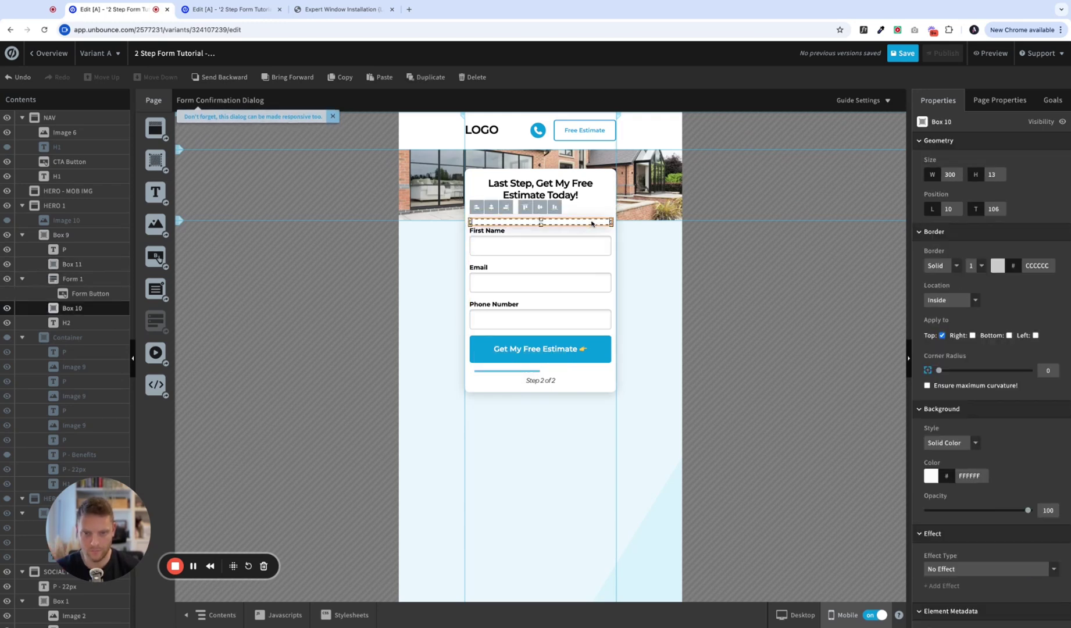
pyautogui.keyDown('shift'); pyautogui.click(574, 274); pyautogui.keyUp('shift')
pyautogui.hotkey('shift', 'Up')
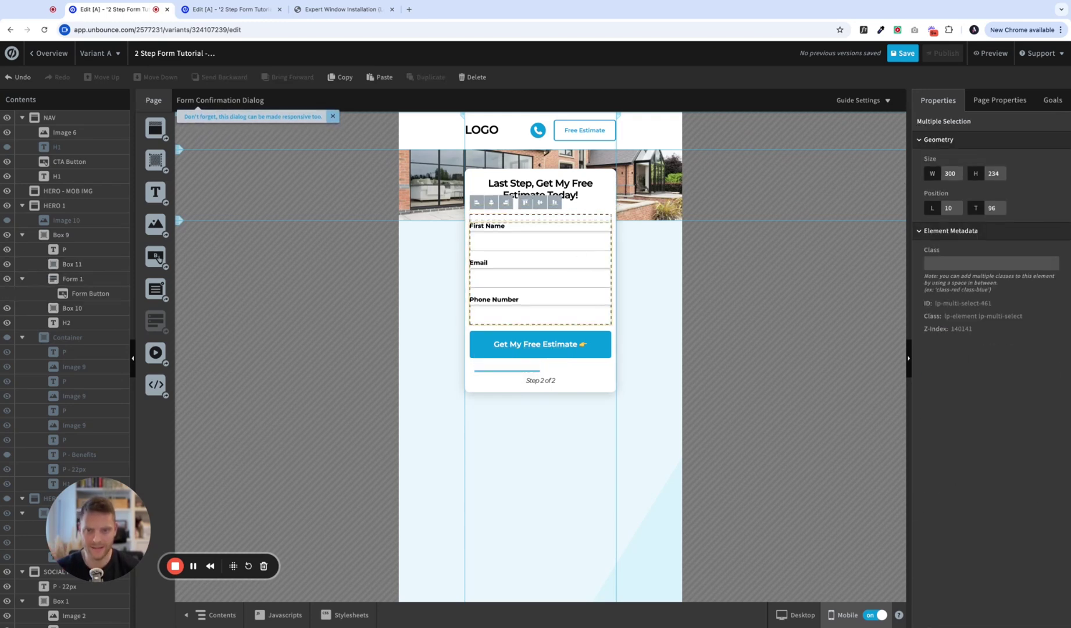
pyautogui.hotkey('ctrl', 'z')
pyautogui.keyDown('shift'); pyautogui.click(534, 373); pyautogui.keyUp('shift')
pyautogui.keyDown('shift'); pyautogui.click(540, 381); pyautogui.keyUp('shift')
pyautogui.hotkey('shift', 'Up')
pyautogui.hotkey('shift', 'Up')
pyautogui.click(556, 269)
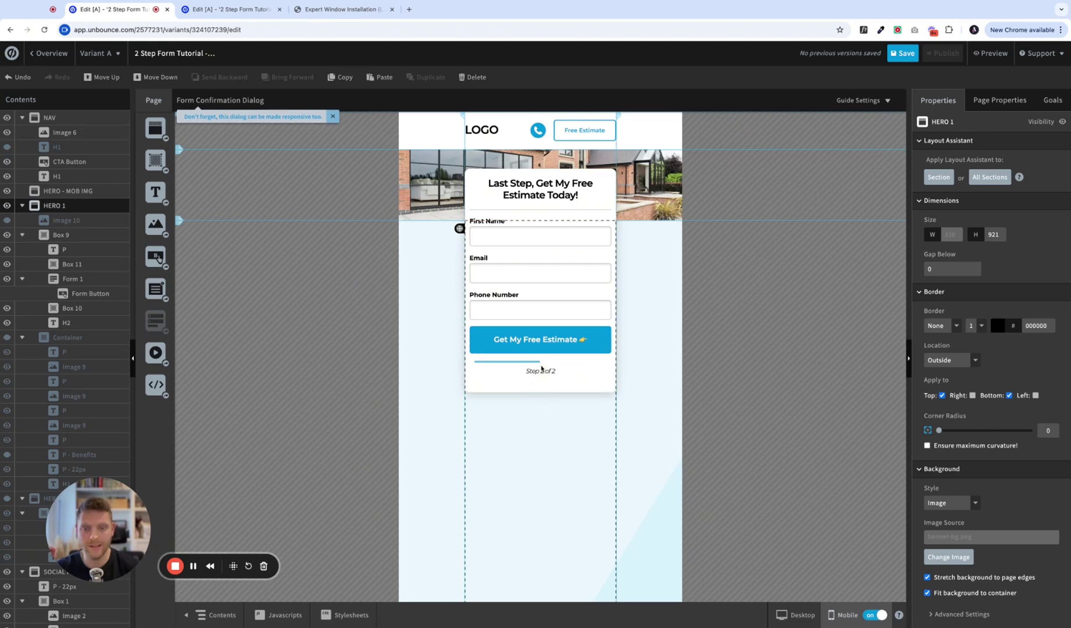
# Widen the mobile progress bar to 280 so it spans the form.
pyautogui.click(535, 361)
pyautogui.doubleClick(950, 174)
pyautogui.write('20')
pyautogui.press('Return')
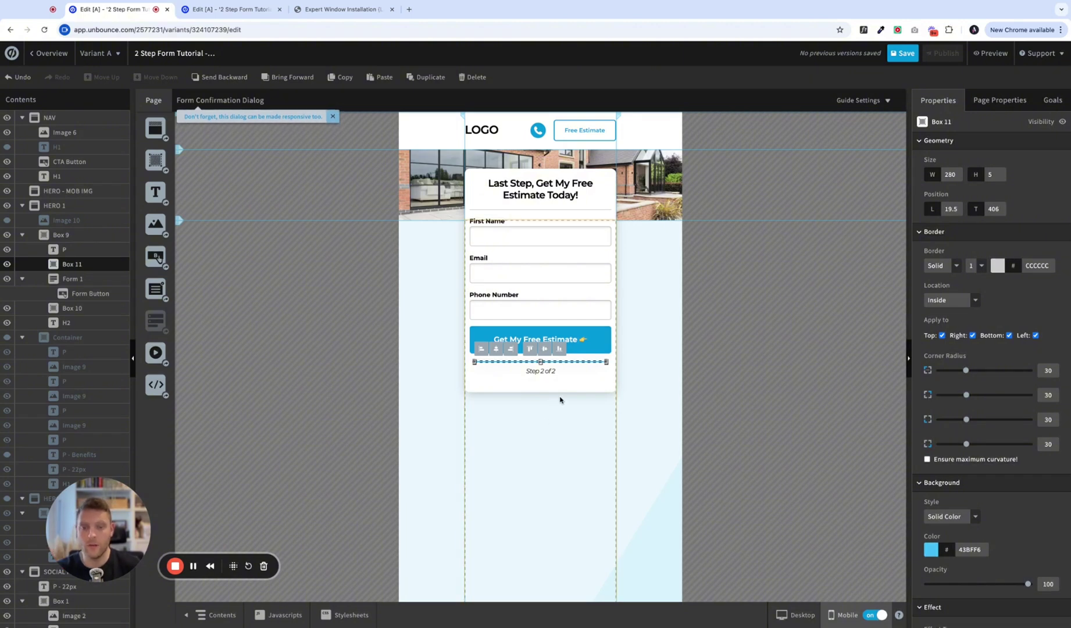
pyautogui.click(555, 392)
# Adjust the form box's bottom edge, then return to the desktop layout.
pyautogui.click(540, 372)
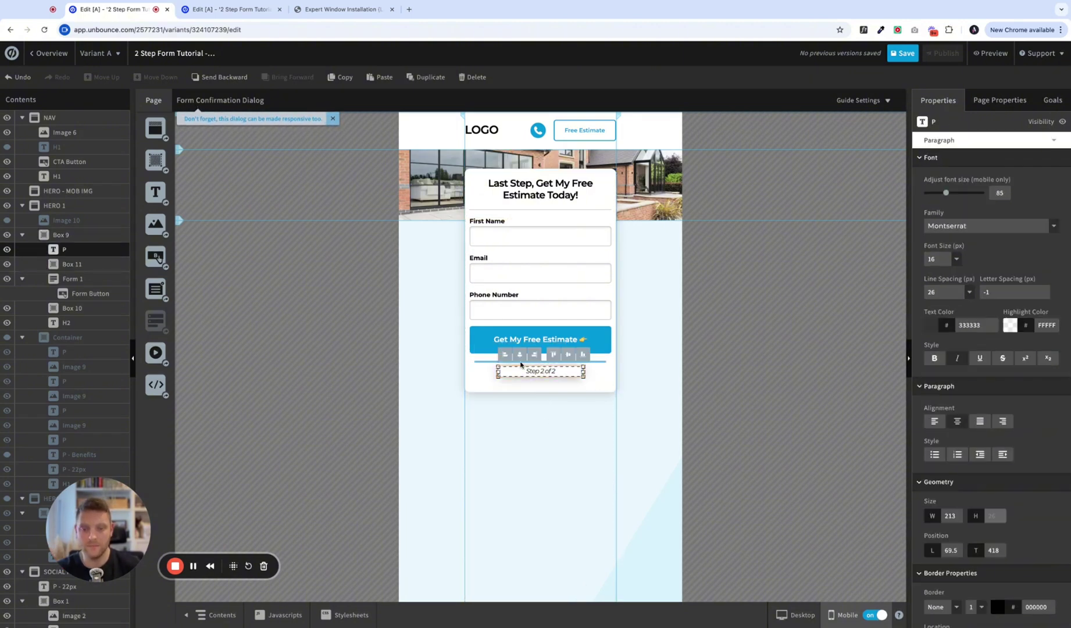
pyautogui.click(542, 395)
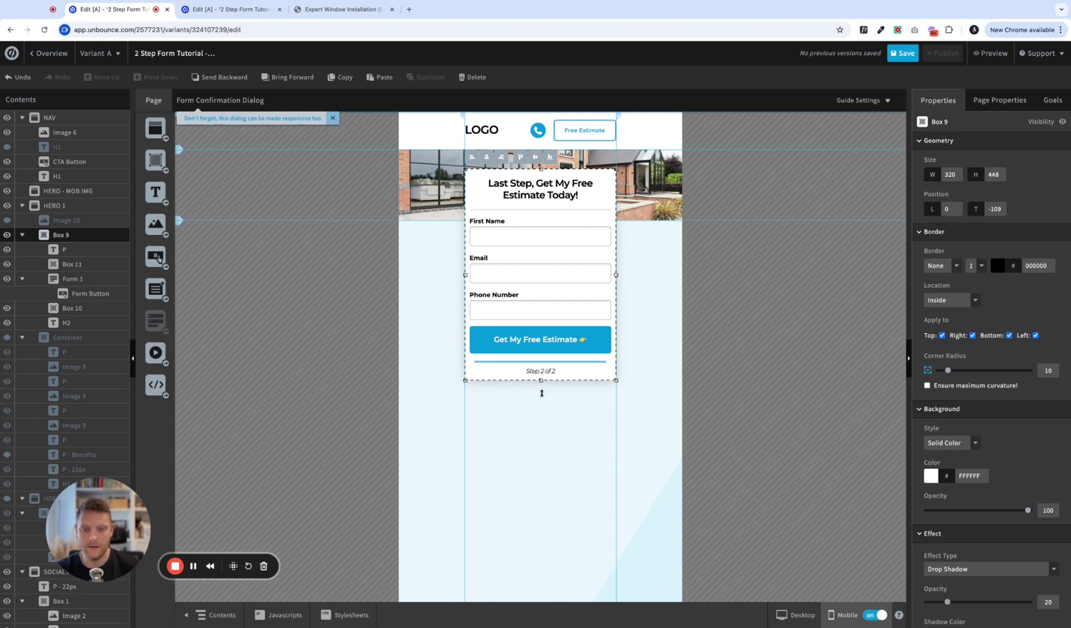
pyautogui.moveTo(542, 393); pyautogui.dragTo(541, 394)
pyautogui.click(546, 400)
pyautogui.scroll(-3, 555, 418)
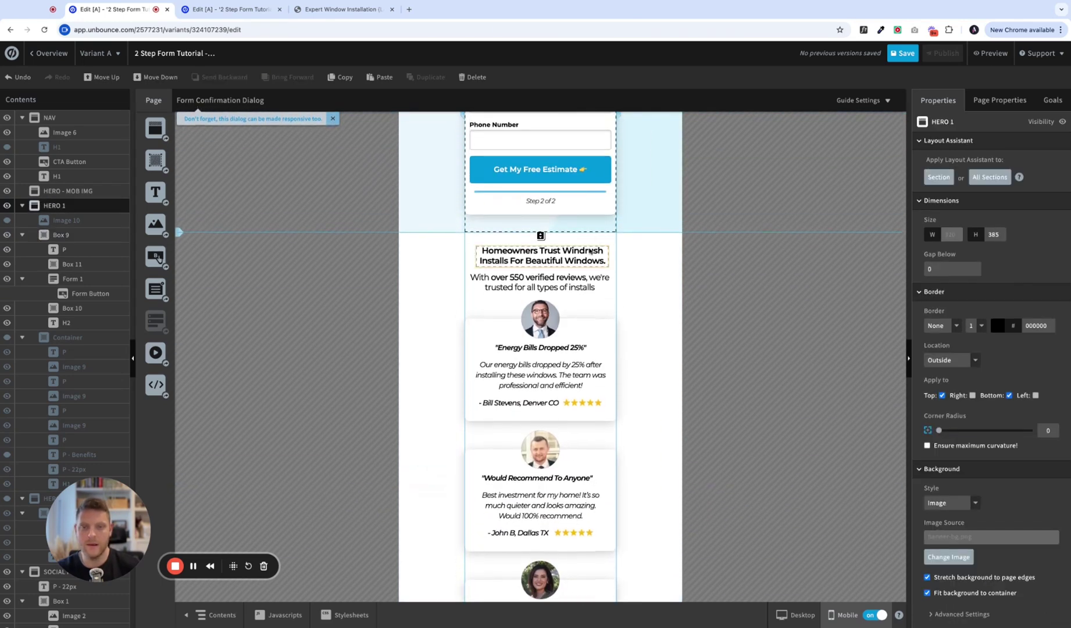
pyautogui.scroll(3, 541, 489)
pyautogui.click(802, 618)
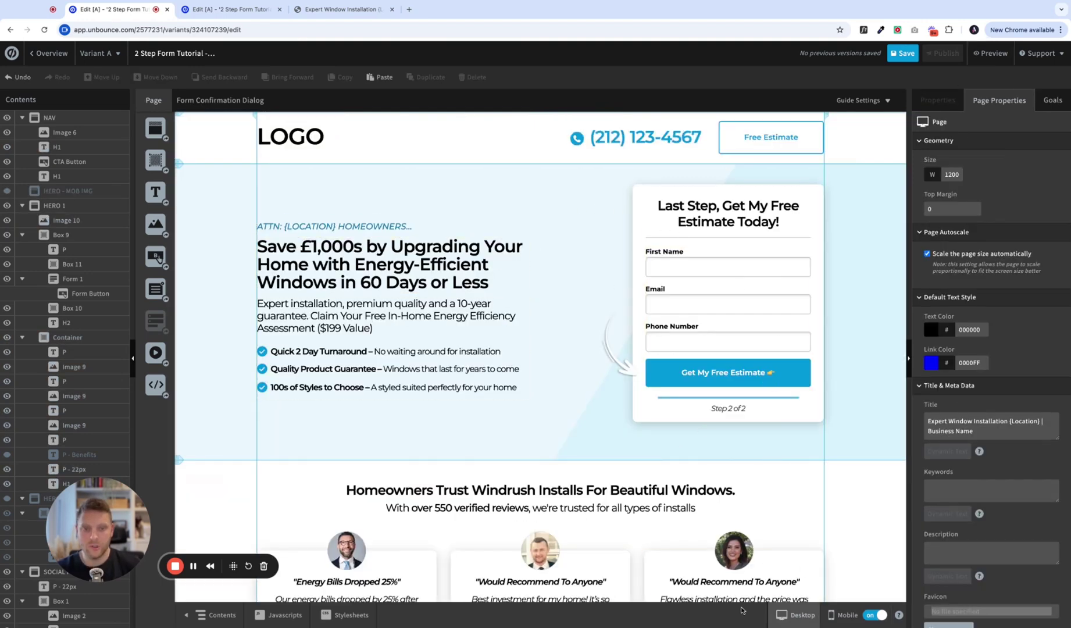
# After reviewing the mobile and desktop layouts, save the step-2 page and publish it live.
pyautogui.click(846, 617)
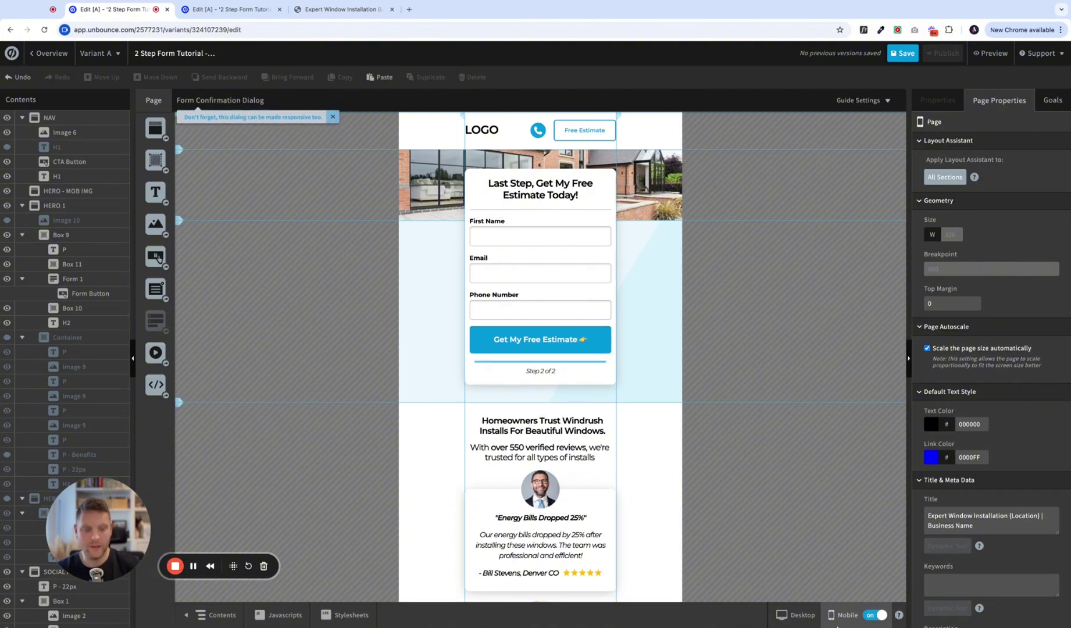
pyautogui.click(796, 615)
pyautogui.click(912, 55)
pyautogui.click(942, 53)
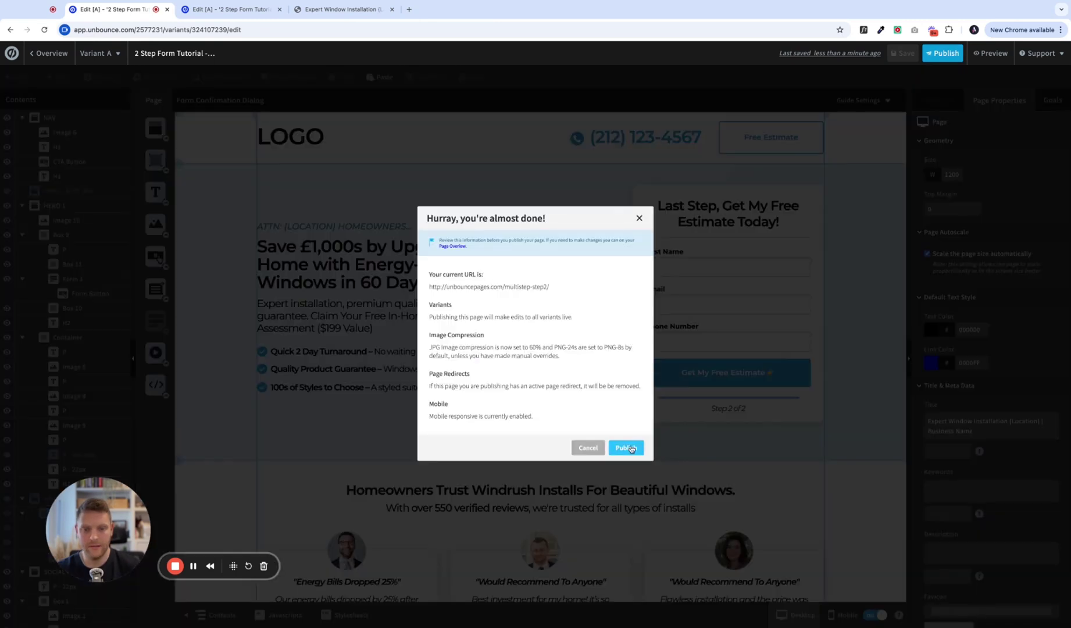
pyautogui.click(625, 447)
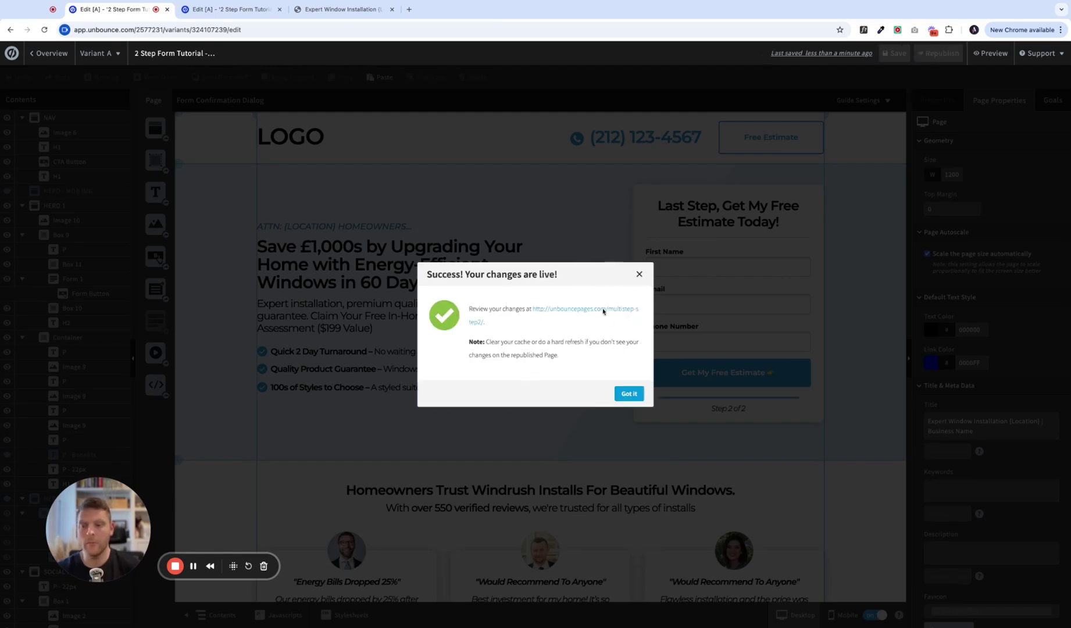
# Verify the step-1 form's Go to URL redirect to multistep-step2 with form data appended, then view the live page.
pyautogui.click(229, 10)
pyautogui.click(727, 290)
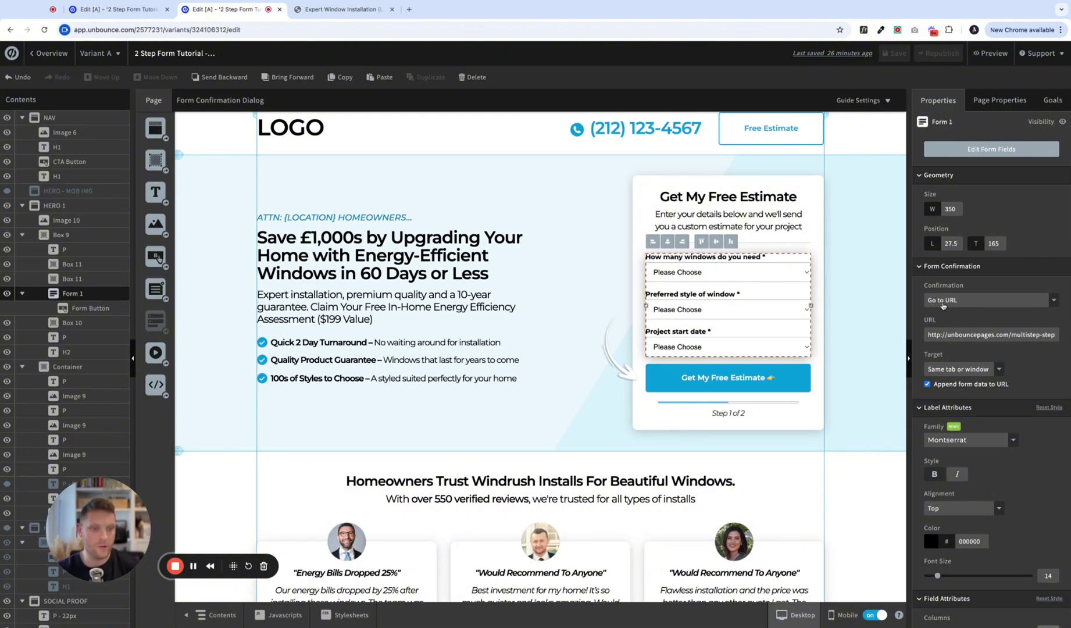
pyautogui.tripleClick(926, 335)
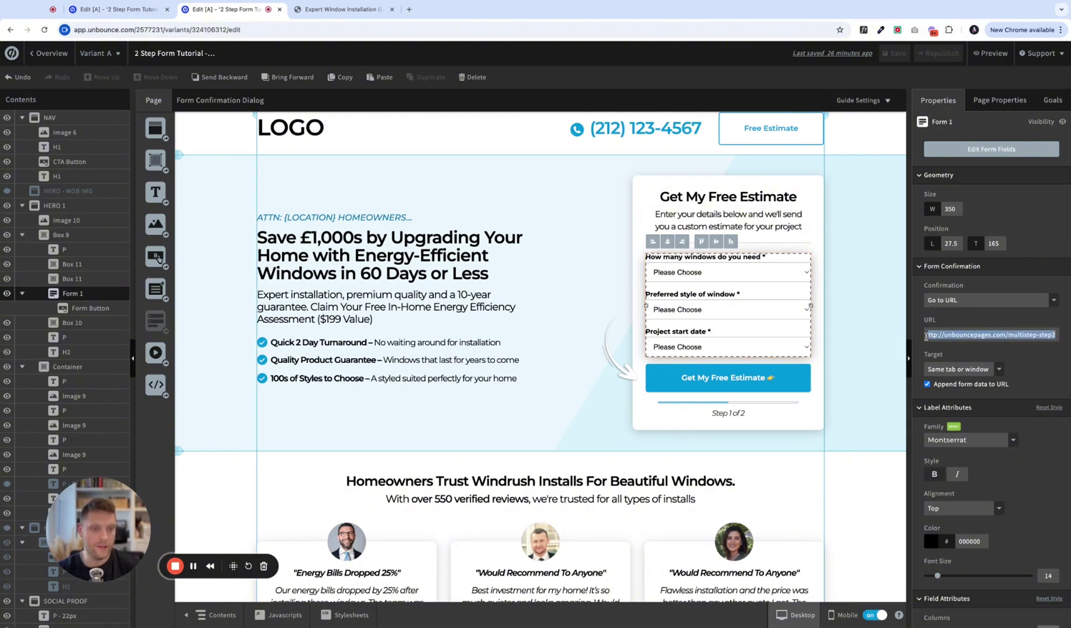
pyautogui.click(1023, 336)
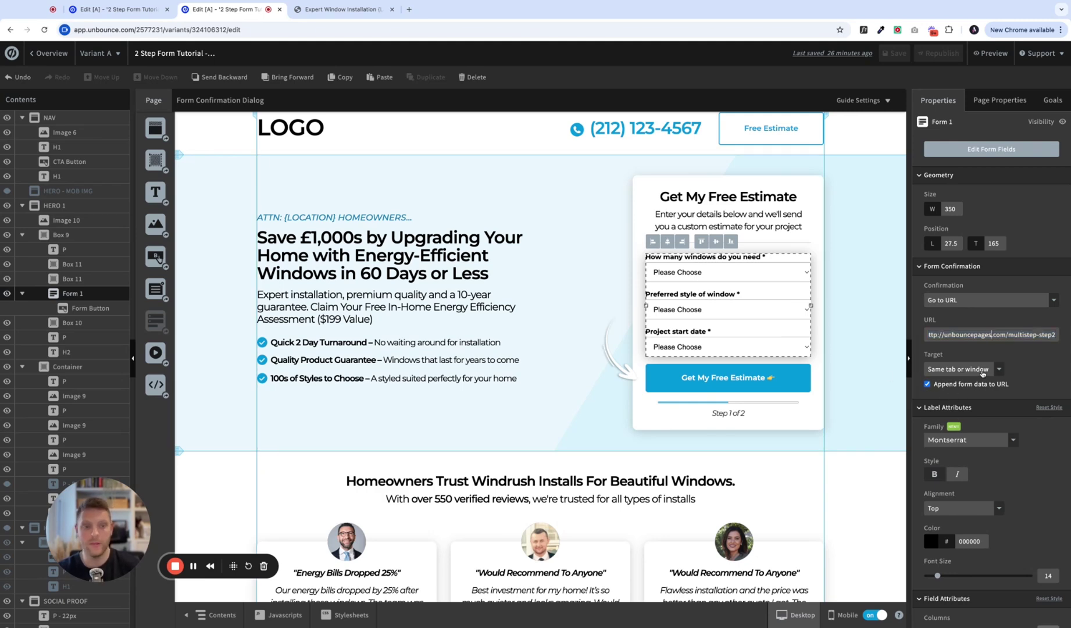
pyautogui.click(337, 10)
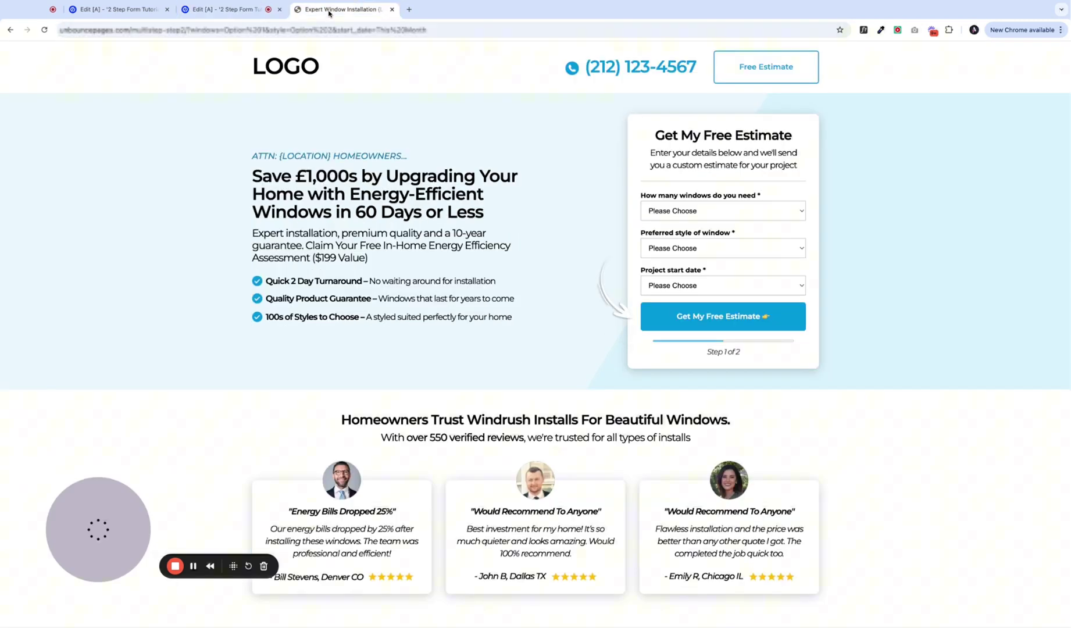
# Reload the live page, choose Option 1, Option 2 and This Month, and submit via Get My Free Estimate.
pyautogui.click(46, 30)
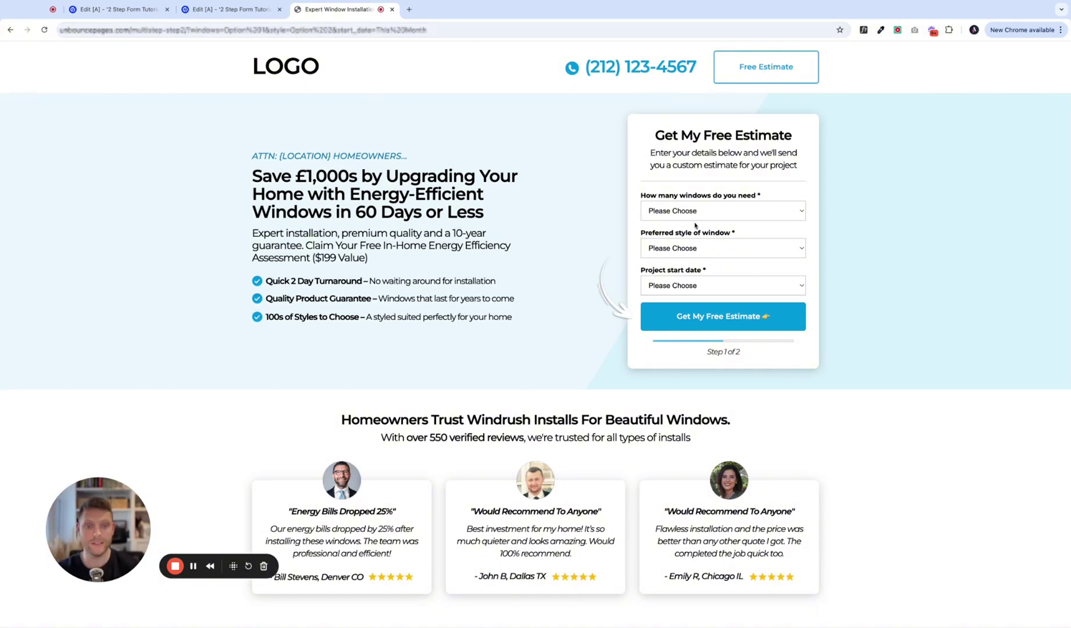
pyautogui.click(731, 211)
pyautogui.click(719, 227)
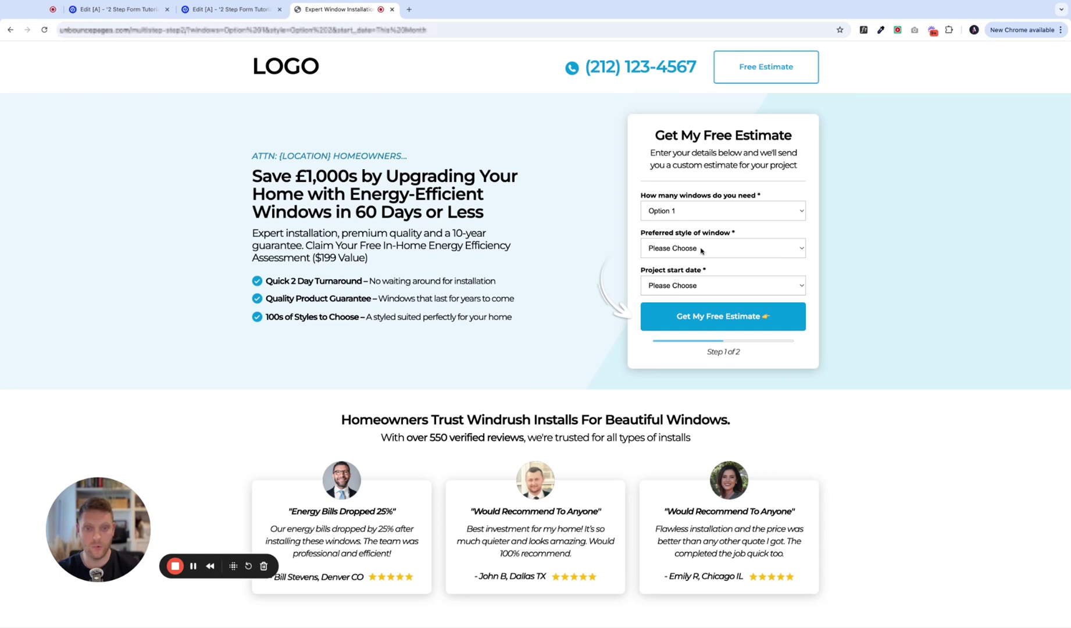
pyautogui.click(702, 251)
pyautogui.click(701, 289)
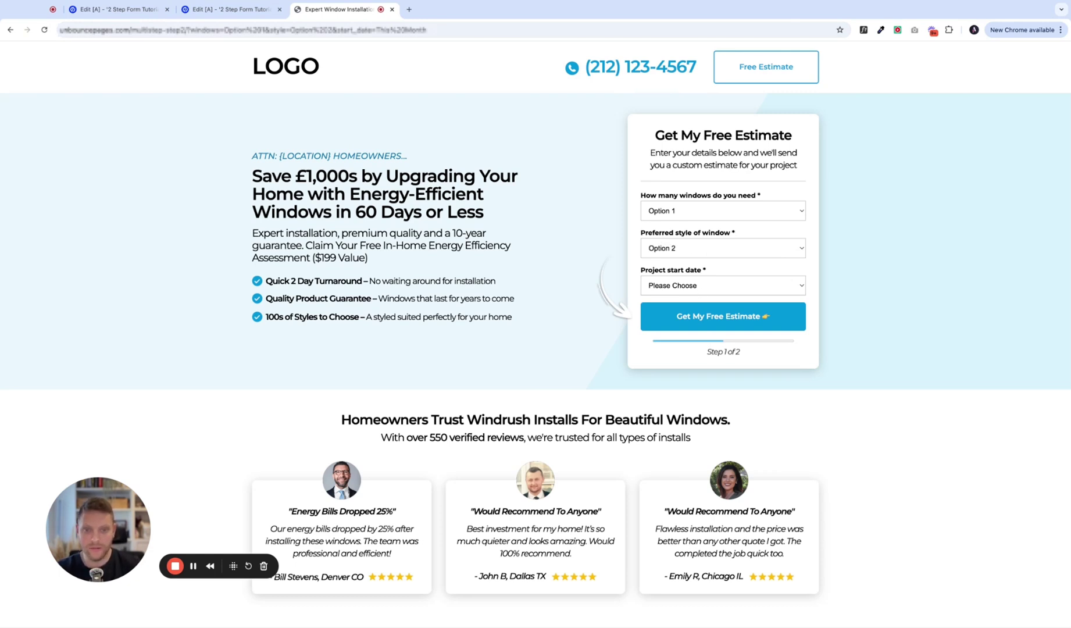
pyautogui.click(750, 300)
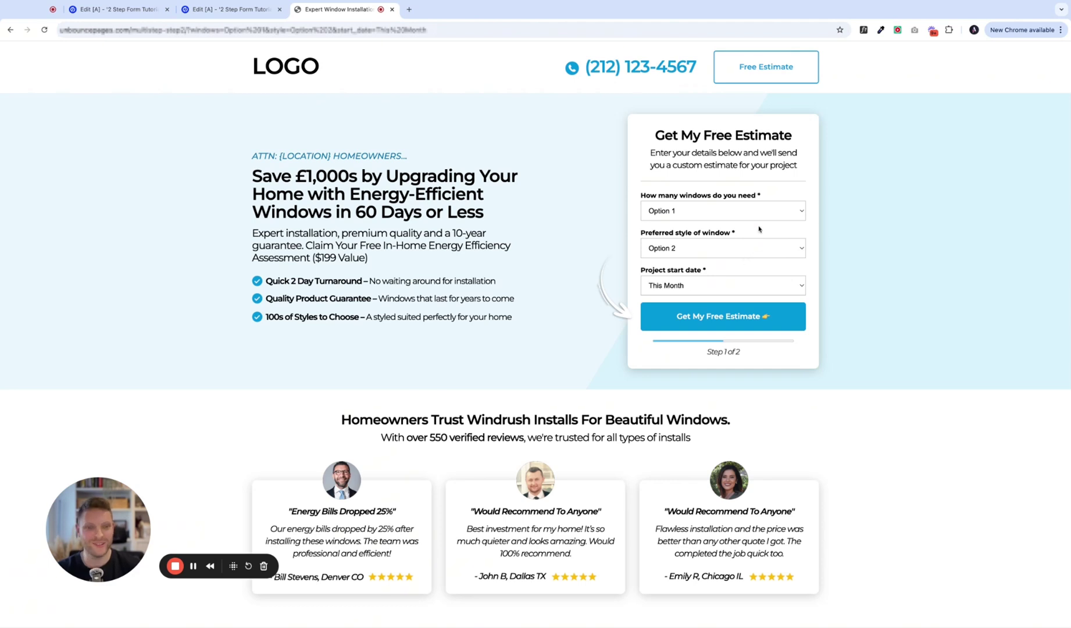
pyautogui.click(704, 308)
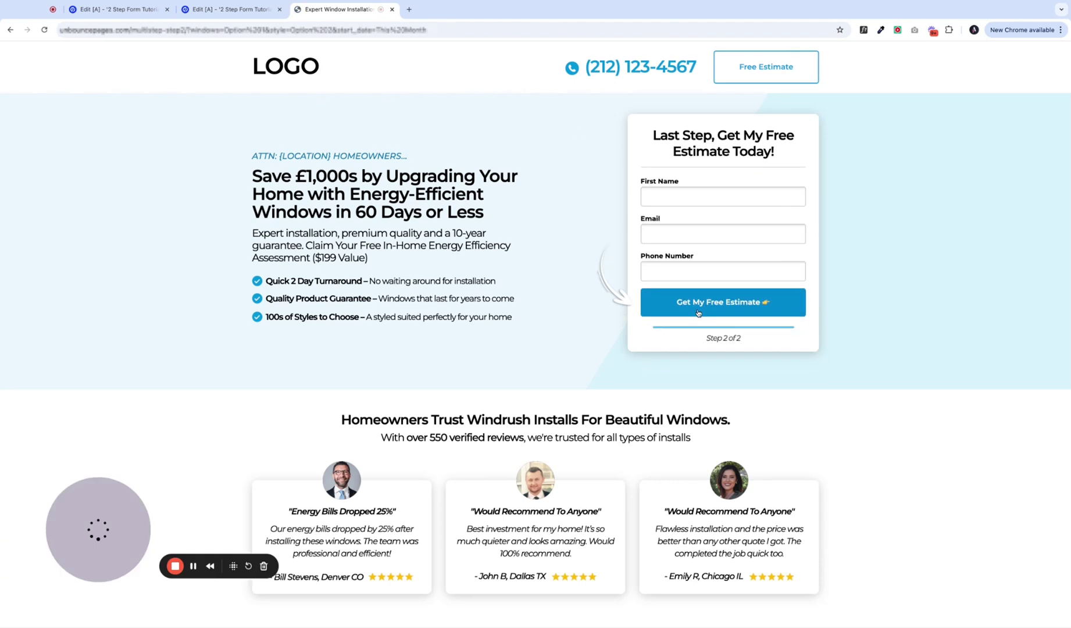